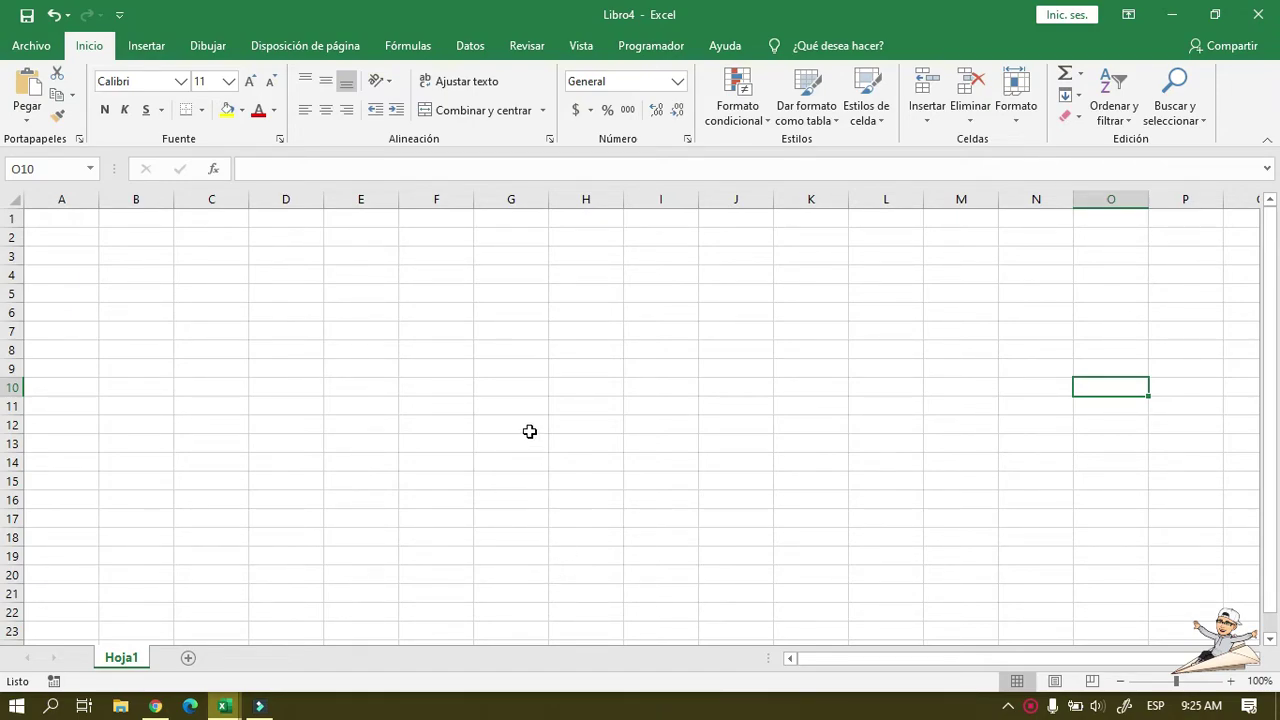
Choose dark blue from the Borders dropdown's line colour so the Draw Border pencil is active.
left_click(499, 423)
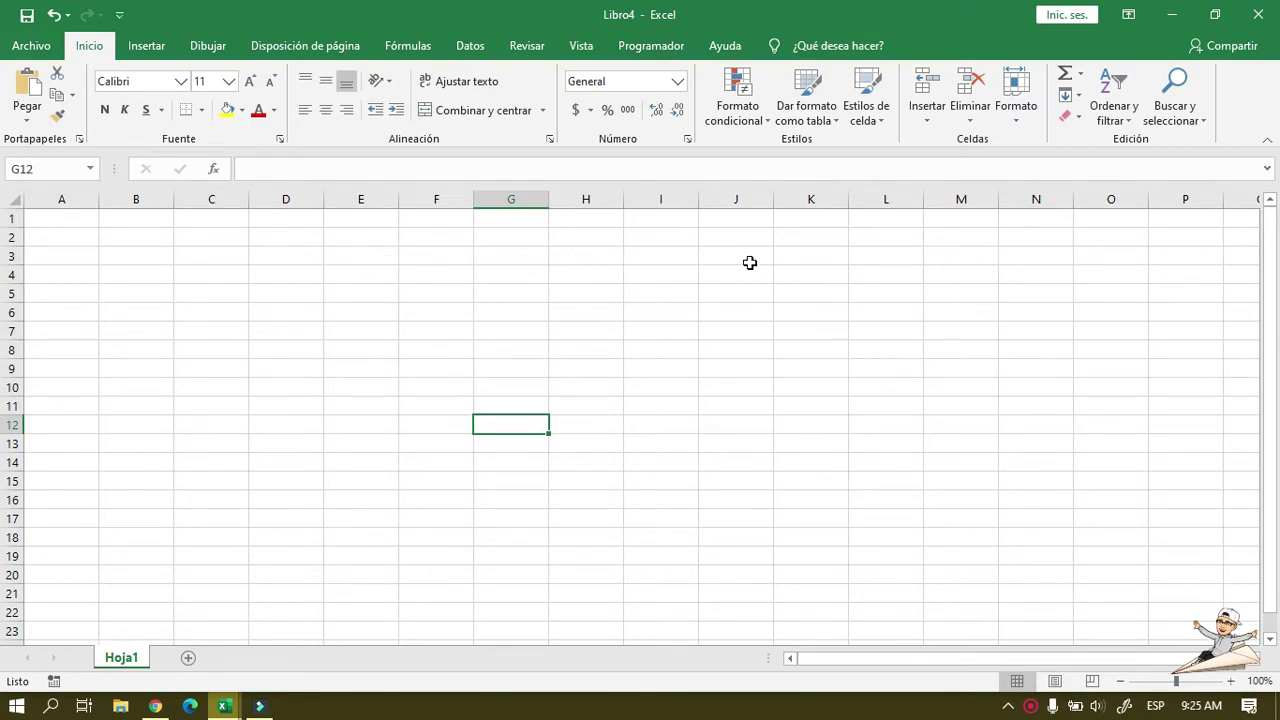
left_click(702, 380)
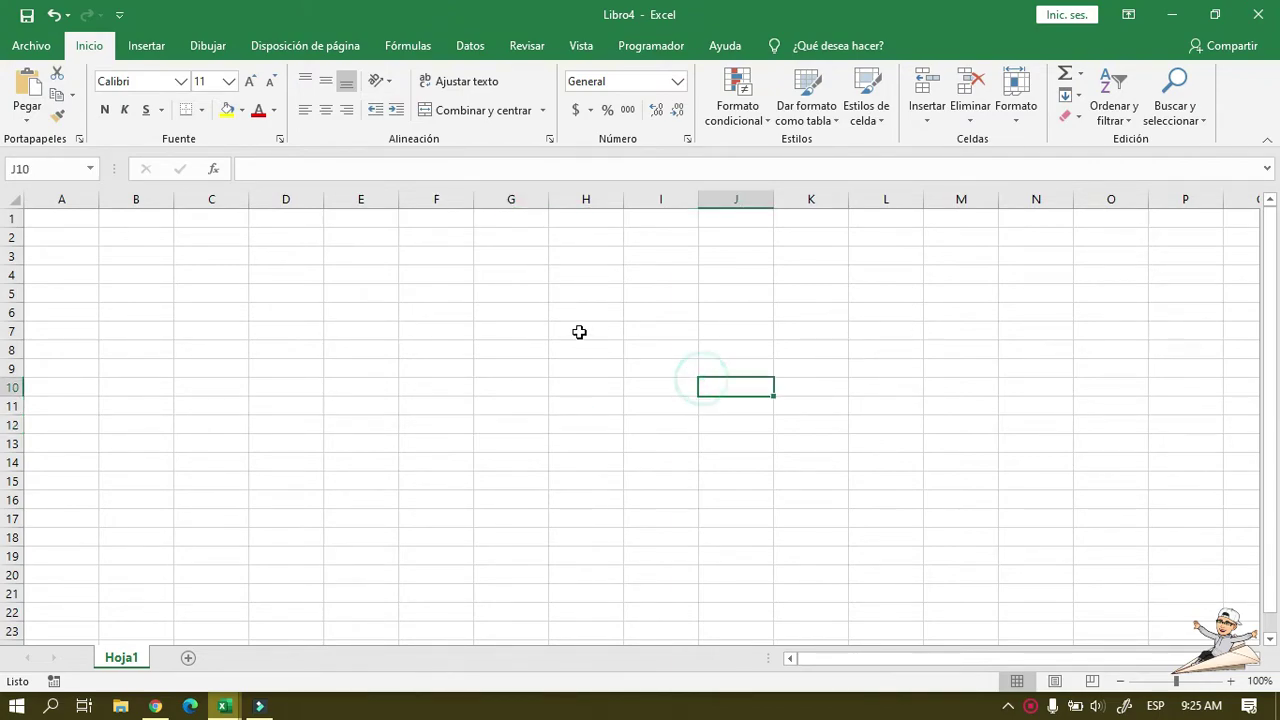
left_click(580, 331)
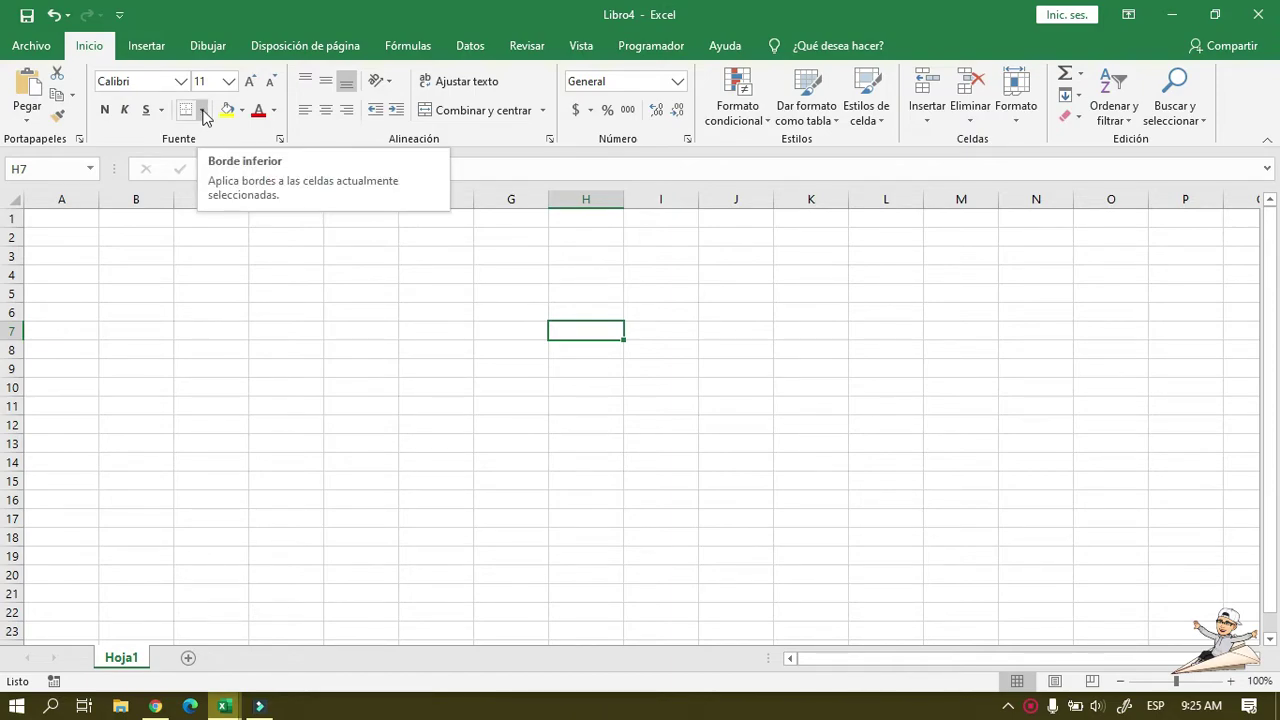
left_click(203, 112)
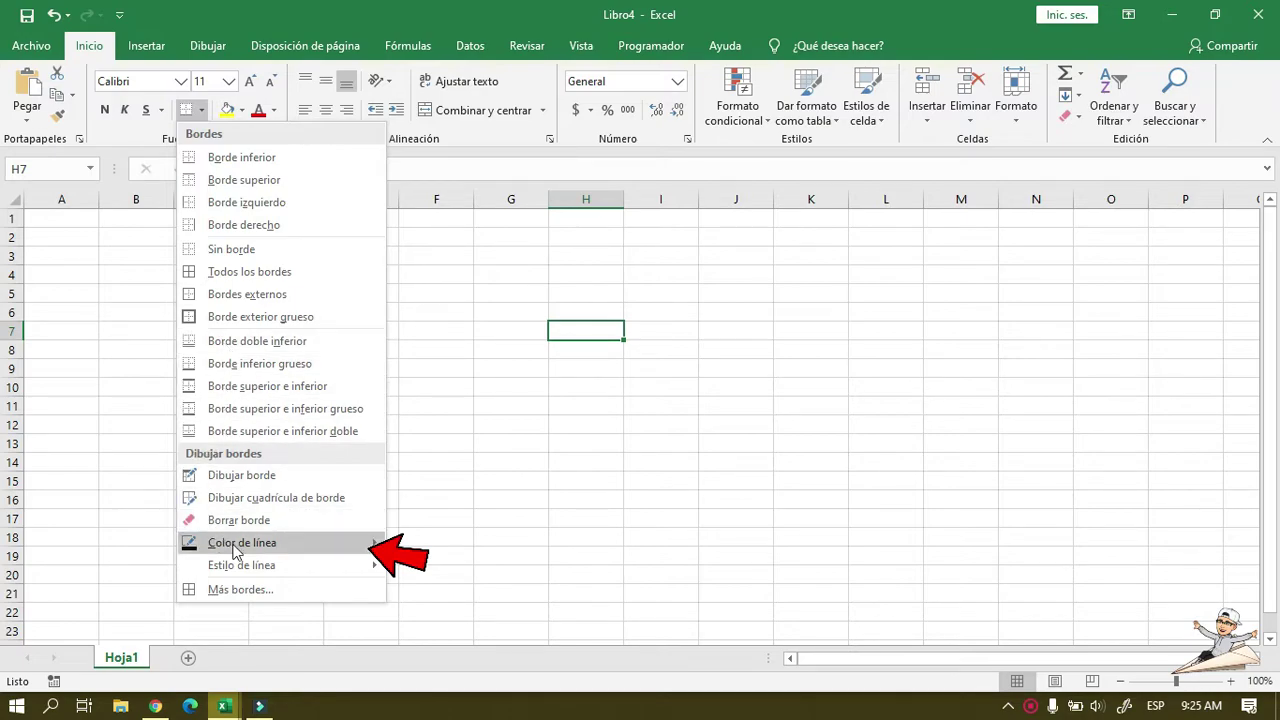
mouse_move(242, 542)
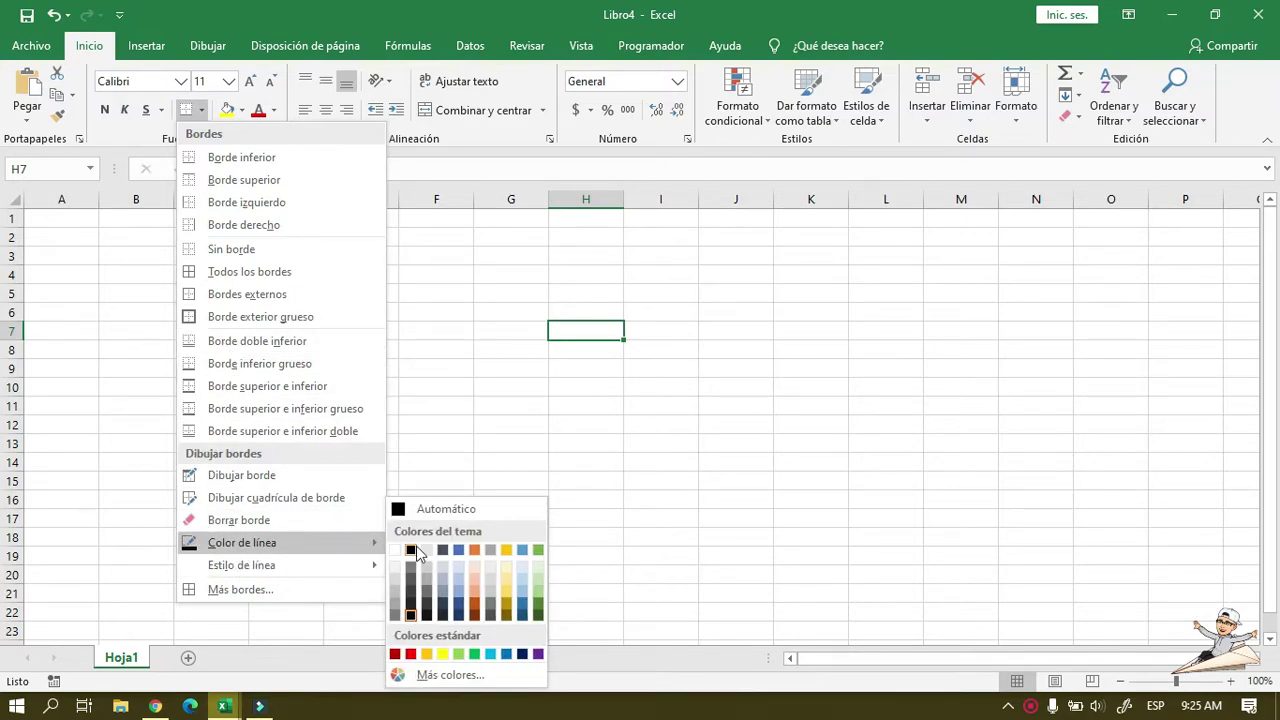
left_click(522, 655)
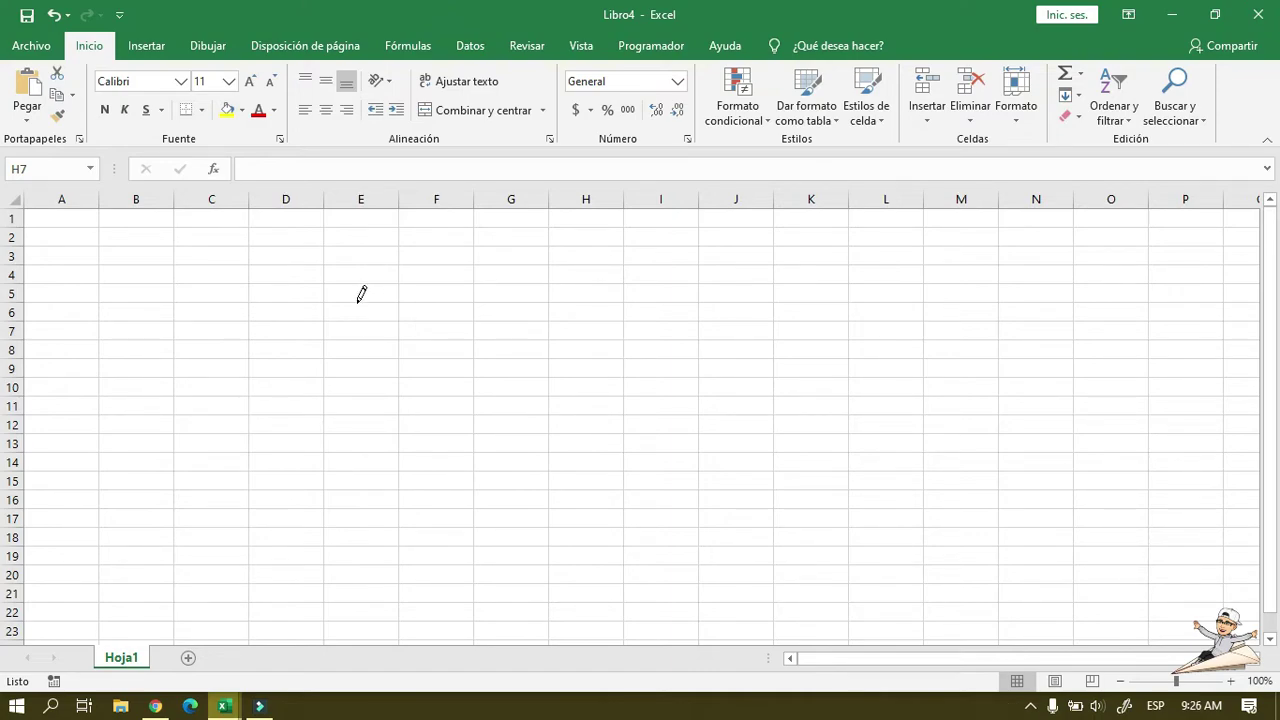
Draw the frame's top edge along the bottom of row 5 from column E to N.
left_click(358, 299)
left_click(432, 300)
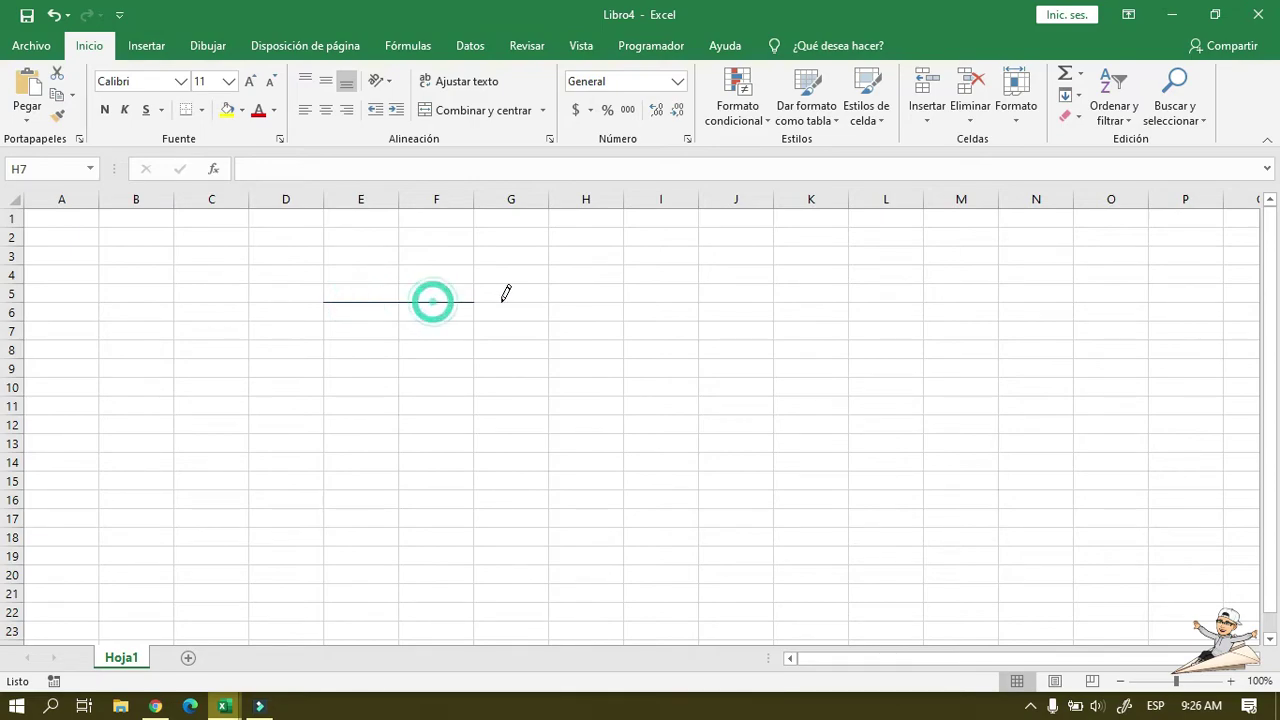
left_click(510, 300)
left_click(580, 300)
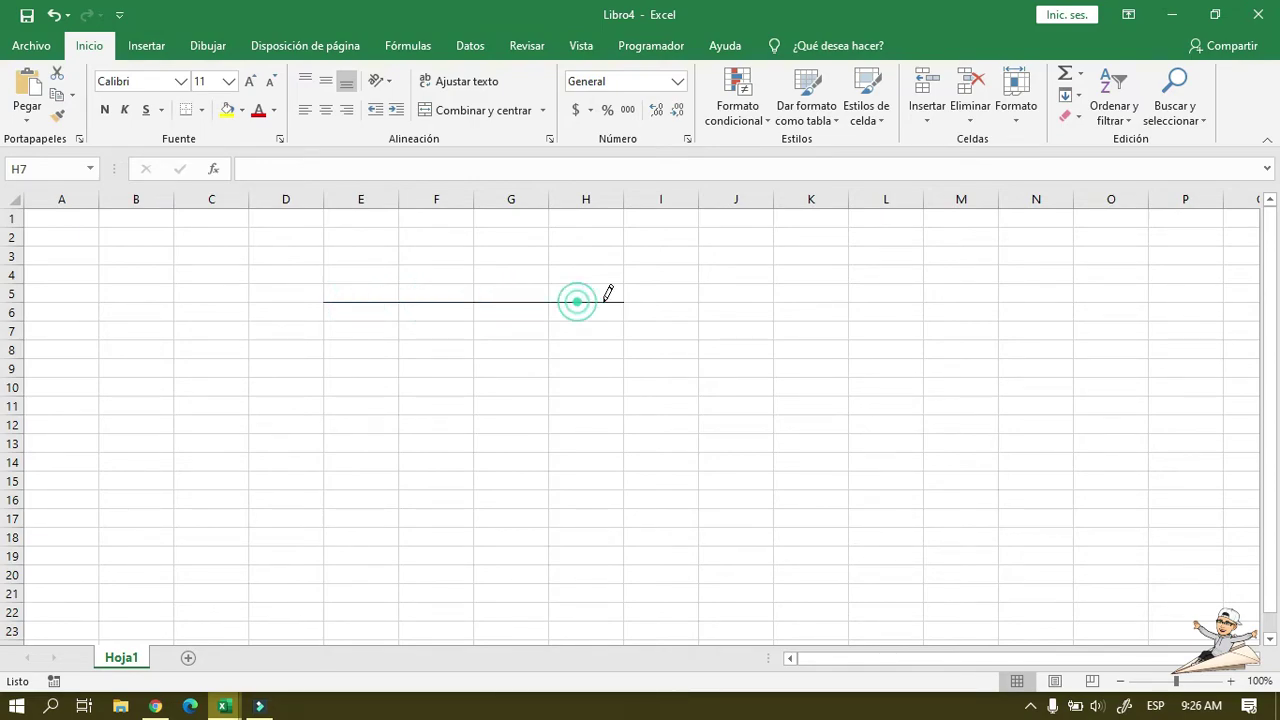
left_click(670, 300)
left_click(735, 300)
left_click(790, 298)
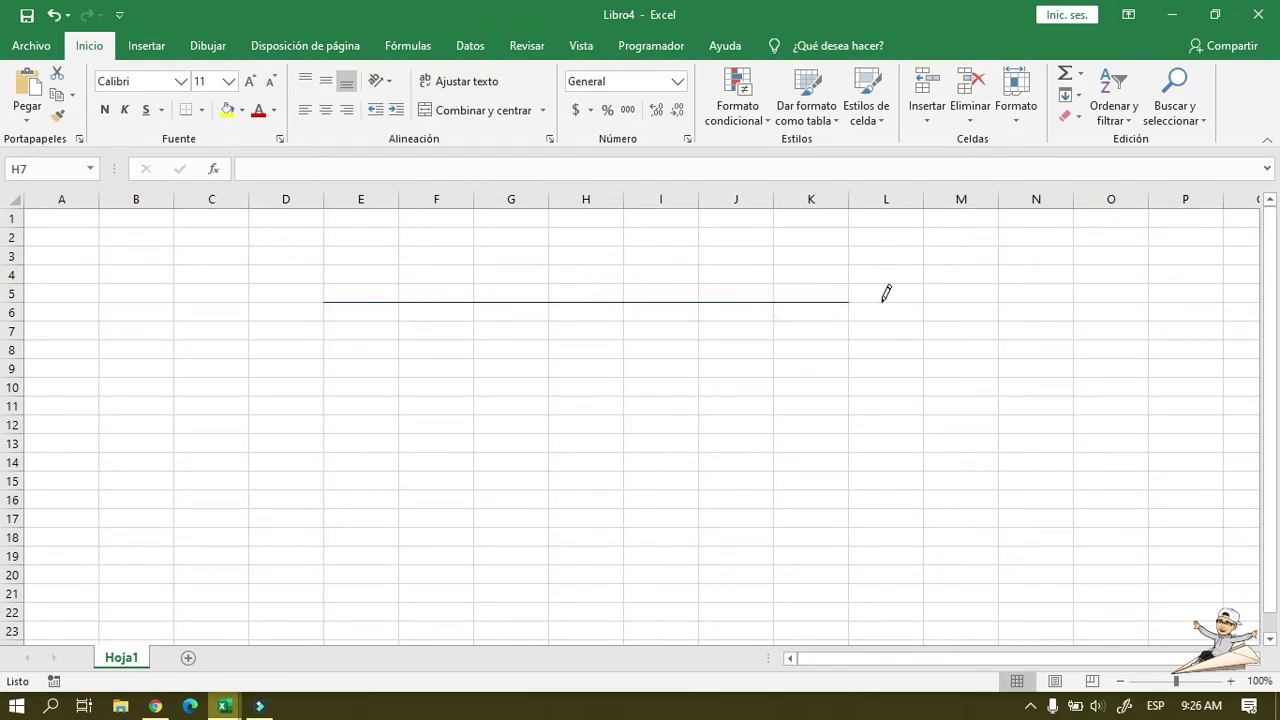
left_click(886, 298)
left_click(951, 298)
left_click(1049, 302)
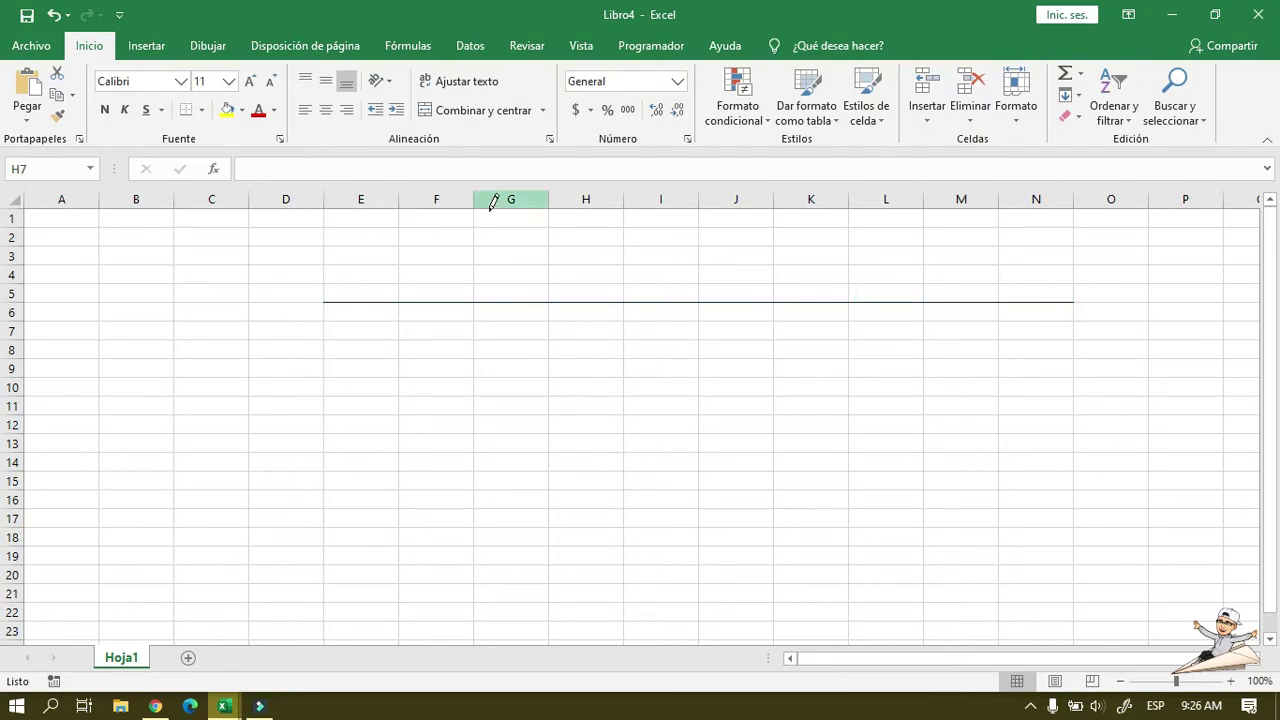
Draw the left edge down column E to row 15, then the bottom edge along row 15.
left_click(326, 308)
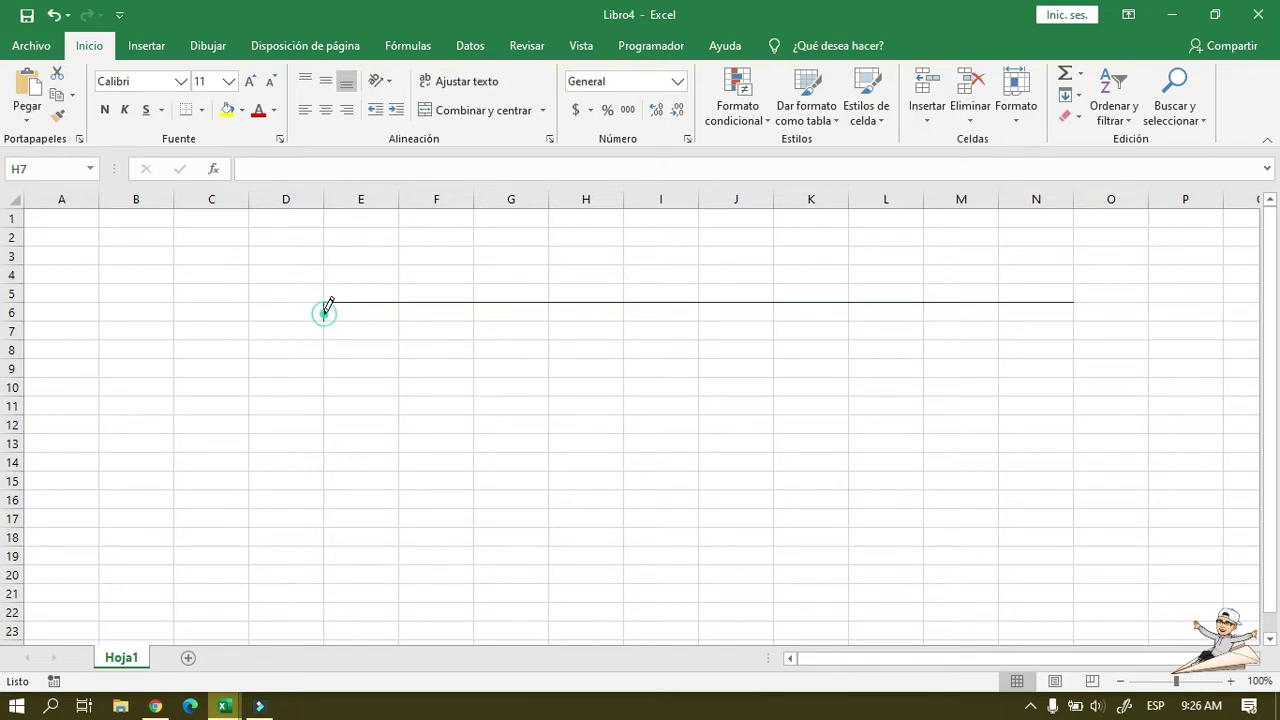
left_click(326, 332)
left_click(325, 352)
left_click(326, 370)
left_click(326, 386)
left_click(326, 406)
left_click(324, 426)
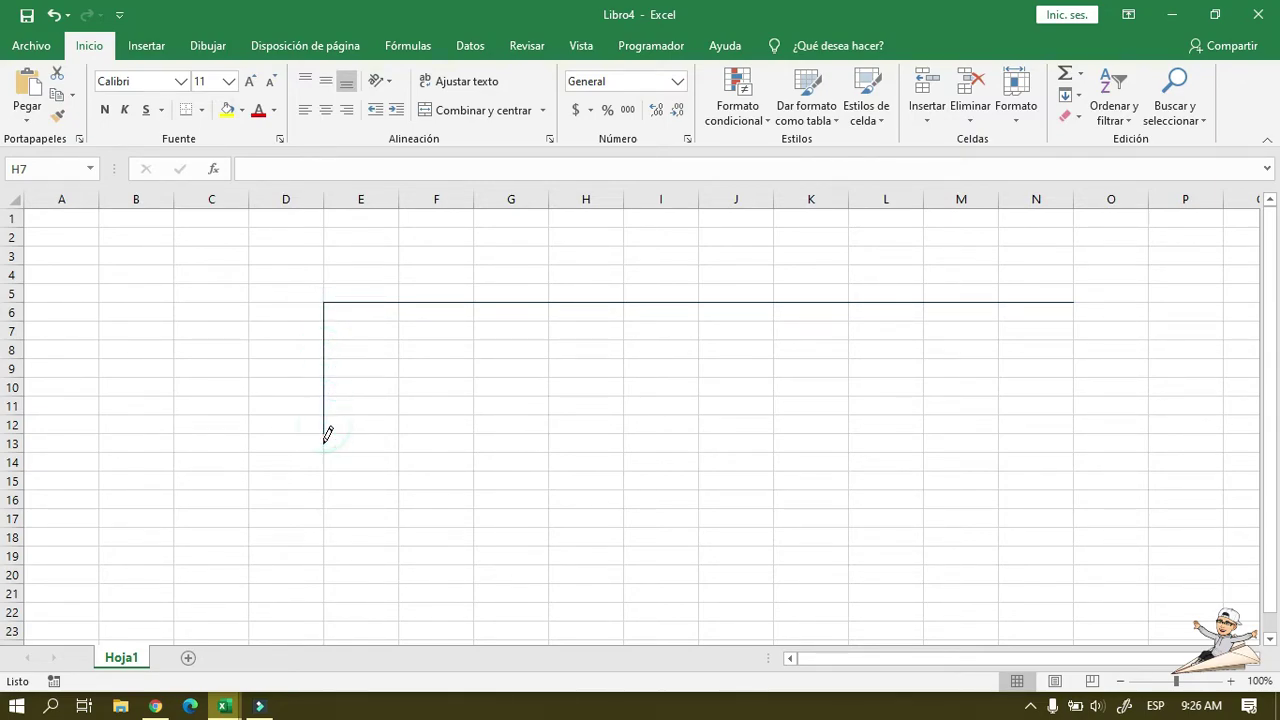
left_click(323, 443)
left_click(324, 460)
left_click(324, 480)
mouse_move(340, 484)
left_mouse_down()
mouse_move(1012, 478)
mouse_move(948, 465)
mouse_move(1003, 446)
mouse_move(1083, 478)
mouse_move(1074, 366)
mouse_move(1090, 306)
left_mouse_up()
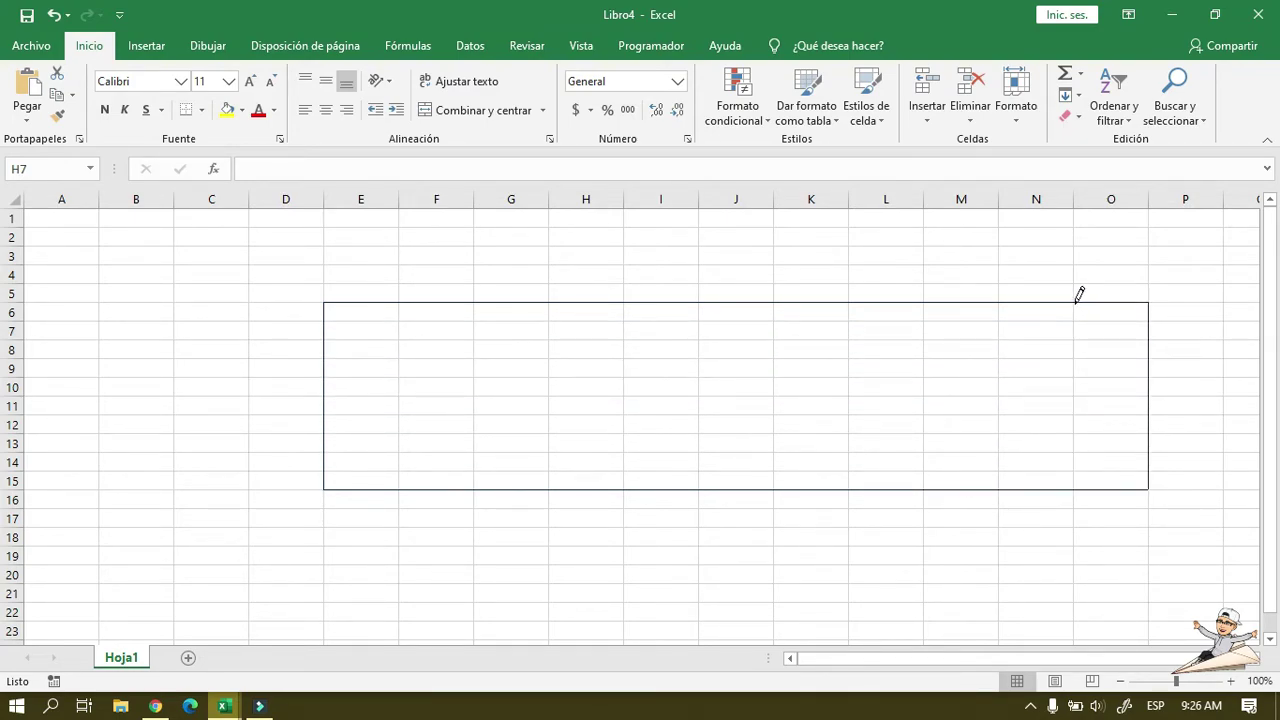
Undo the extra column O borders and exit Draw Border mode.
key("ctrl+z")
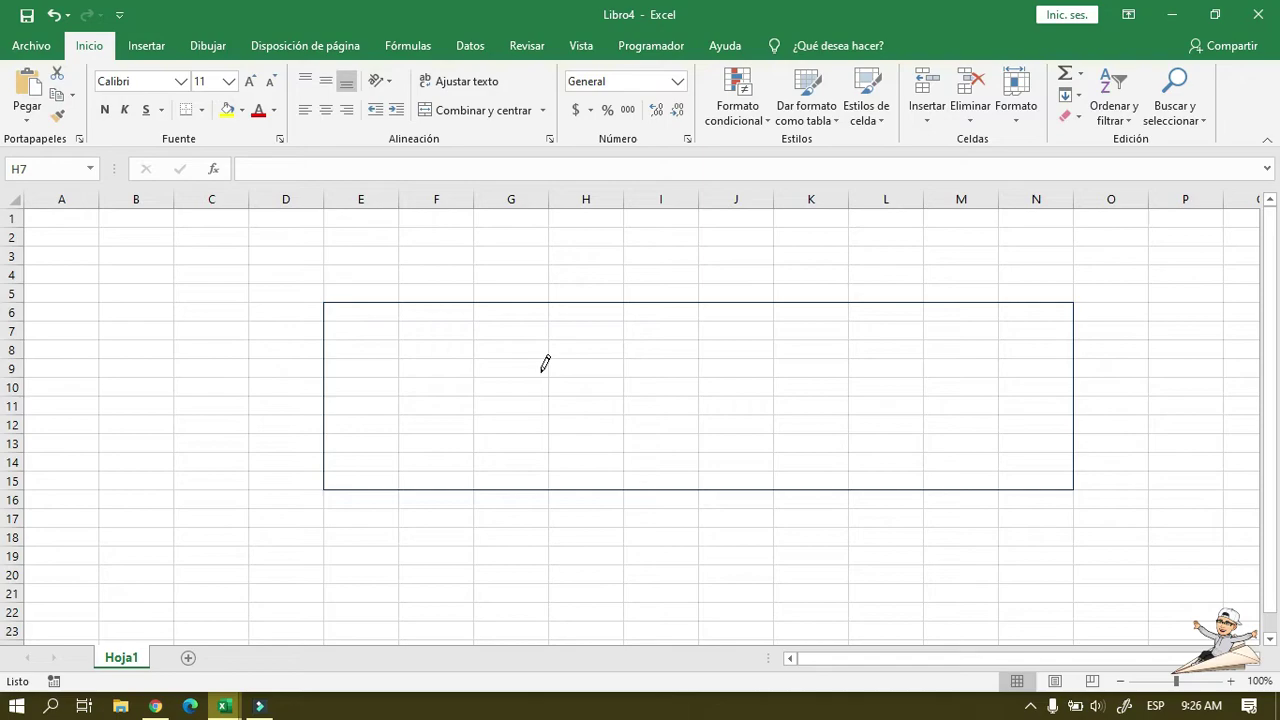
key("Escape")
key("Escape")
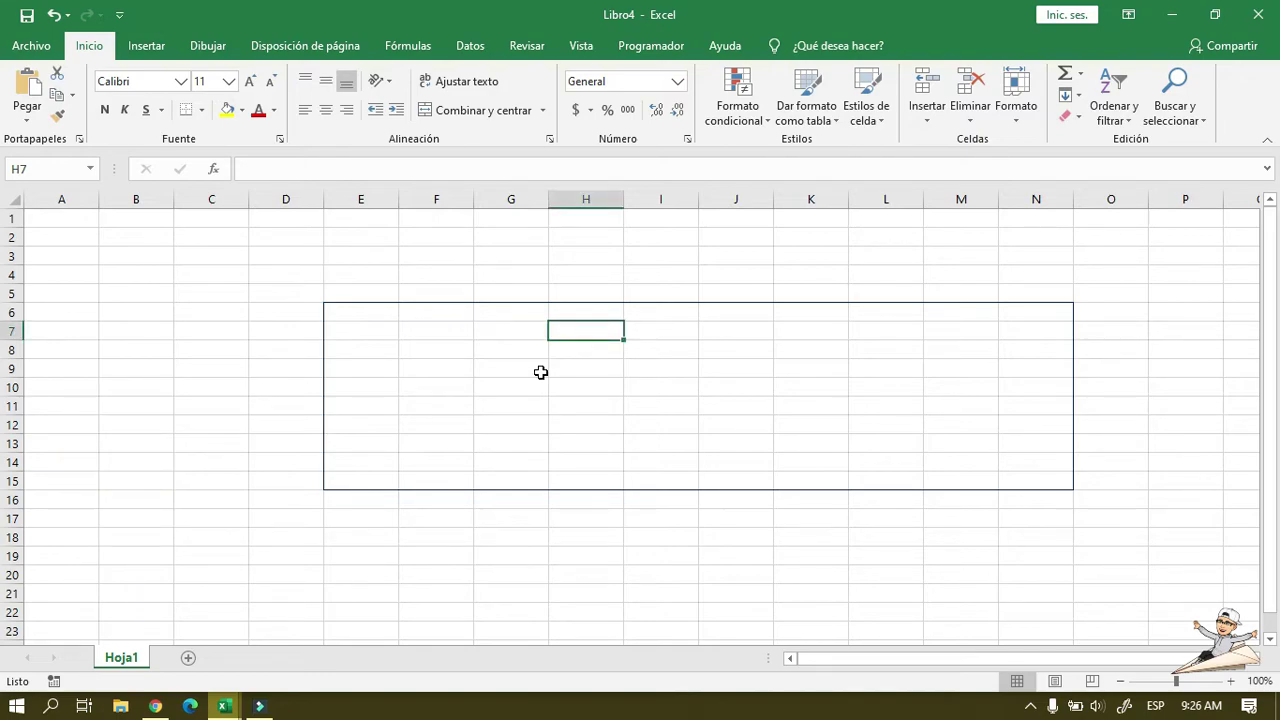
Select various cells and column ranges inside the frame, including F8:F10, H9:H13, J9:J13 and L9:L13.
left_click(1048, 389)
left_click(990, 353)
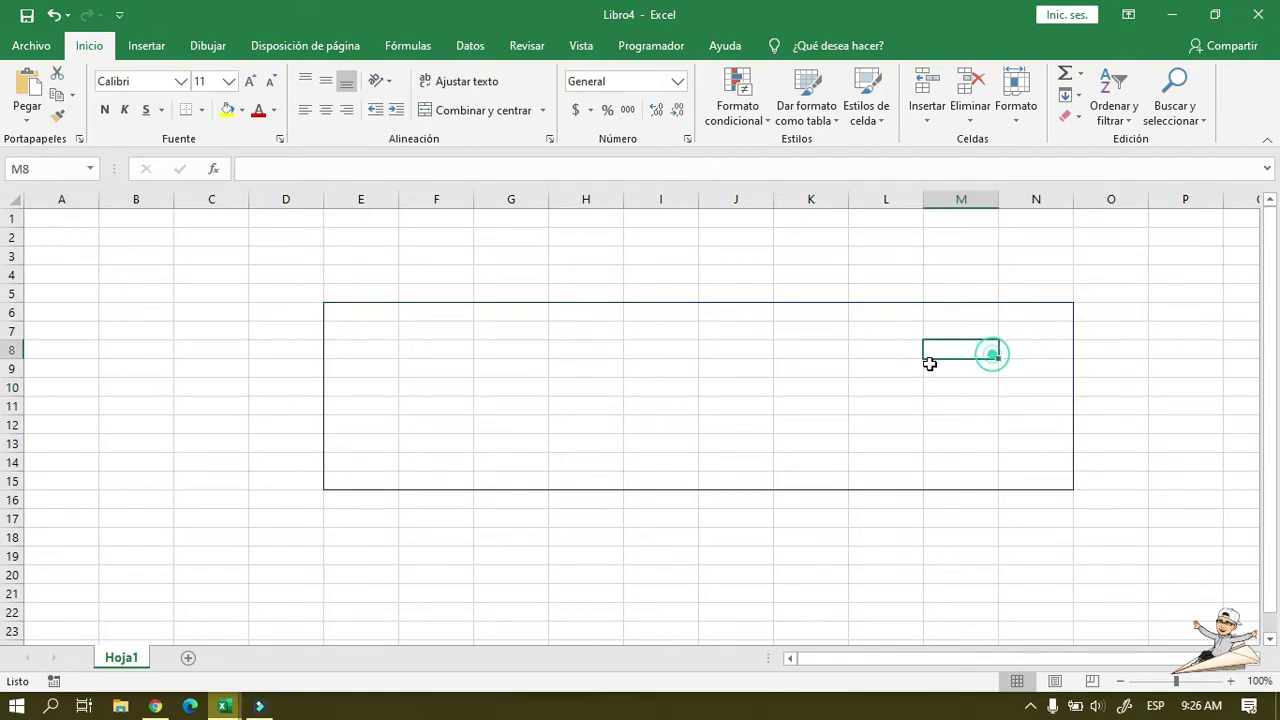
left_click_drag(930, 364, 800, 370)
left_click(598, 392)
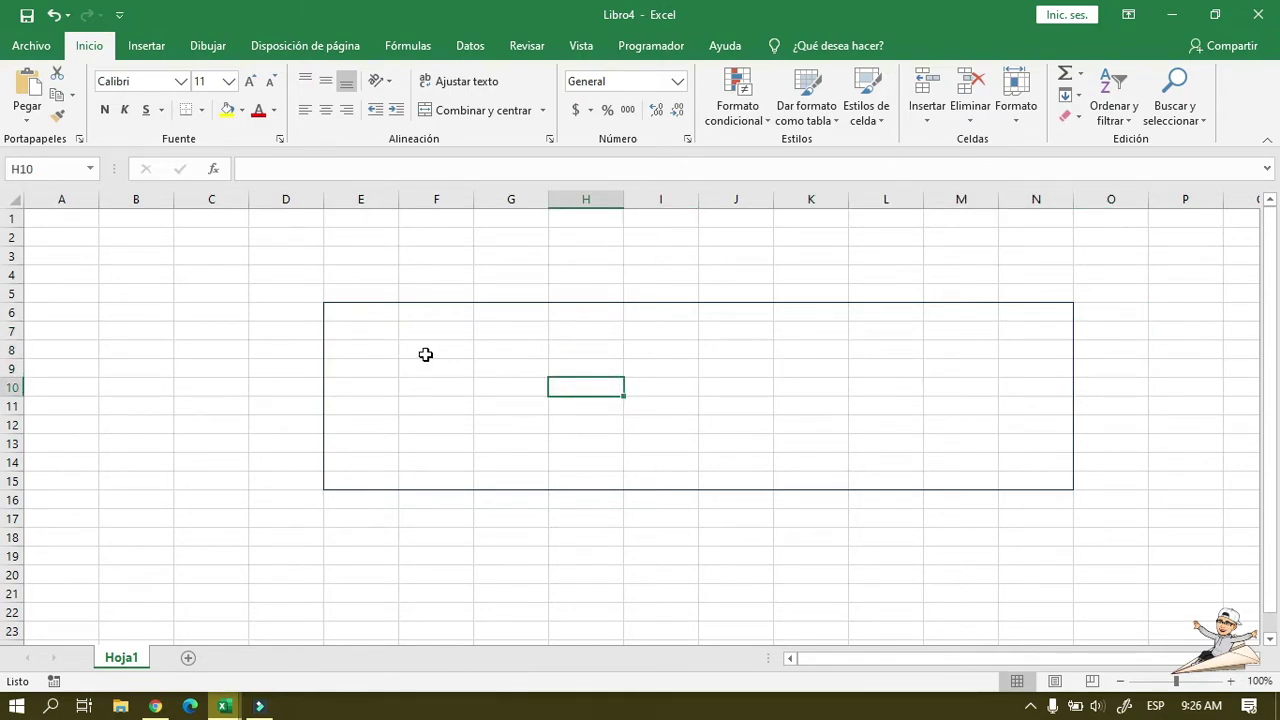
left_click_drag(425, 354, 440, 445)
left_click(429, 405)
left_click(432, 366)
left_click_drag(586, 368, 588, 445)
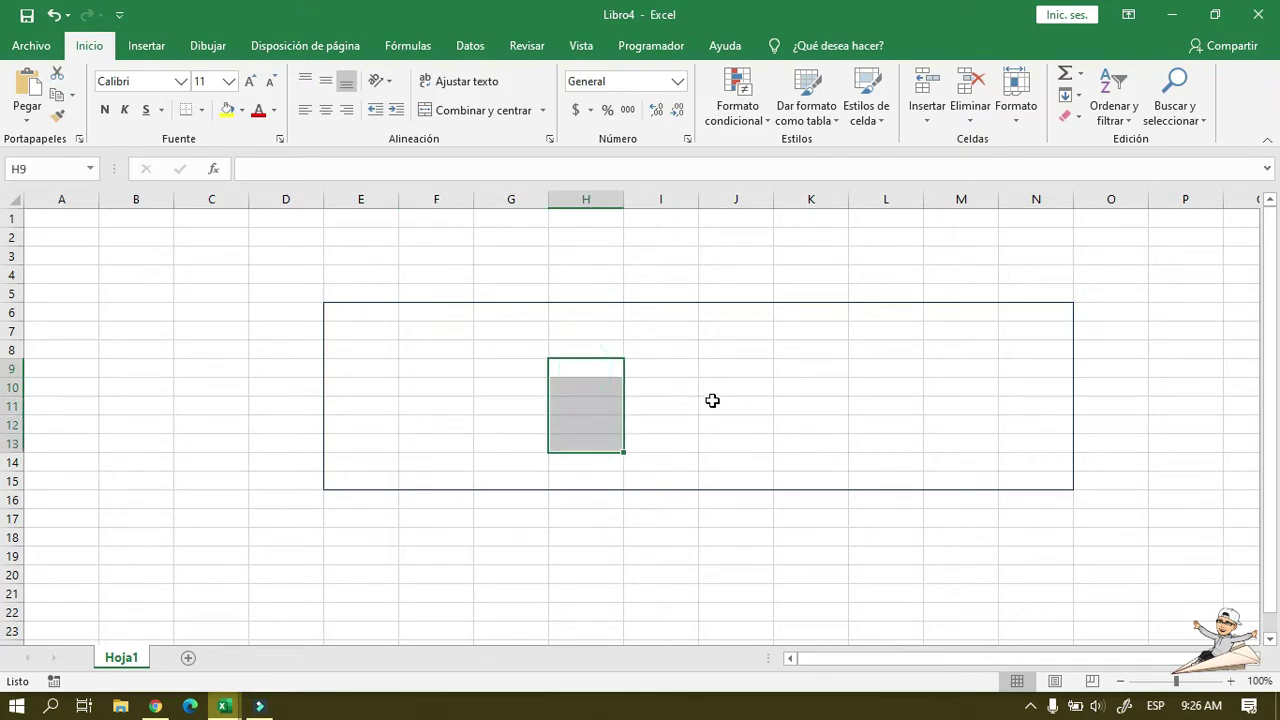
left_click_drag(729, 366, 740, 443)
left_click_drag(871, 371, 880, 443)
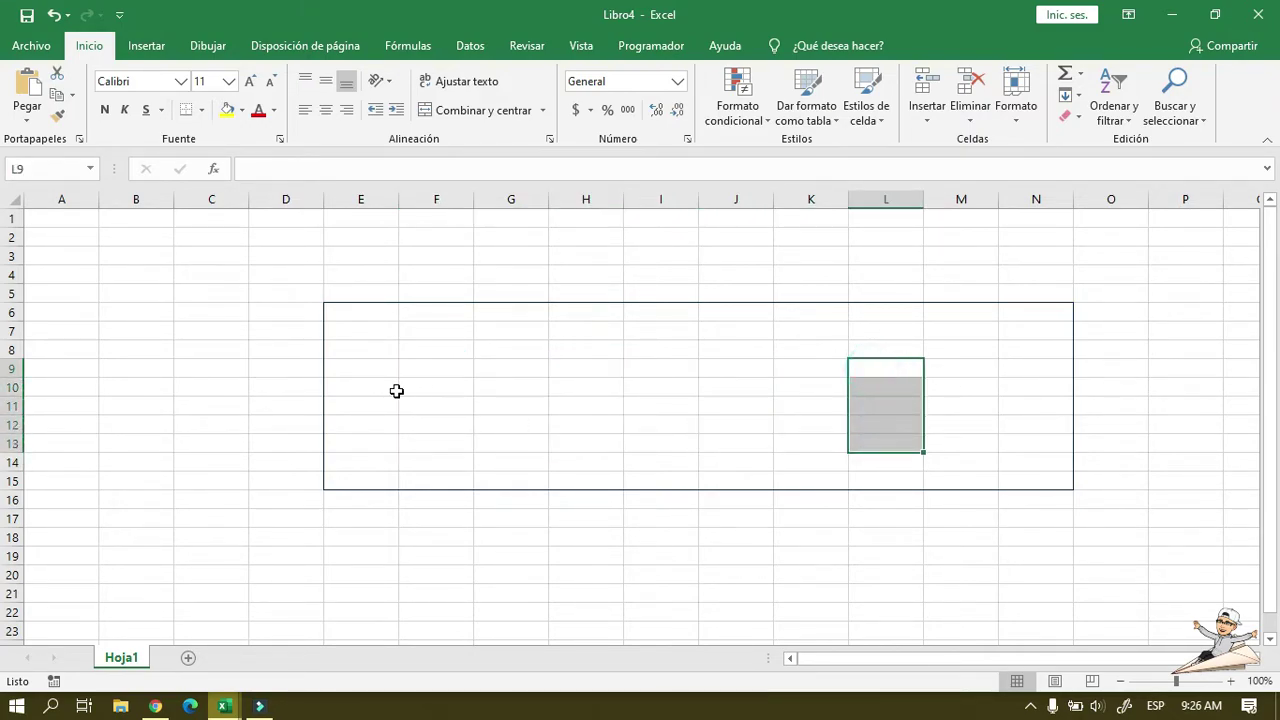
Enter the value 4 in cell F9.
left_click(396, 391)
left_click(431, 372)
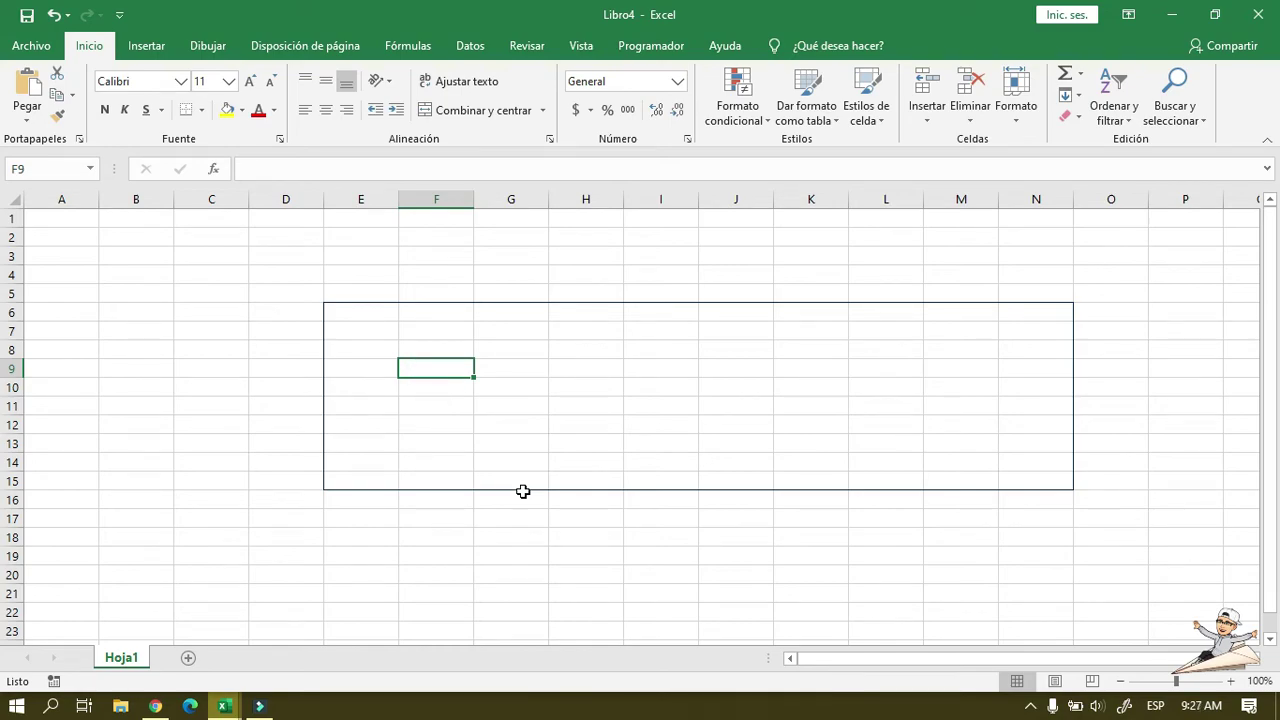
type("4")
key("Return")
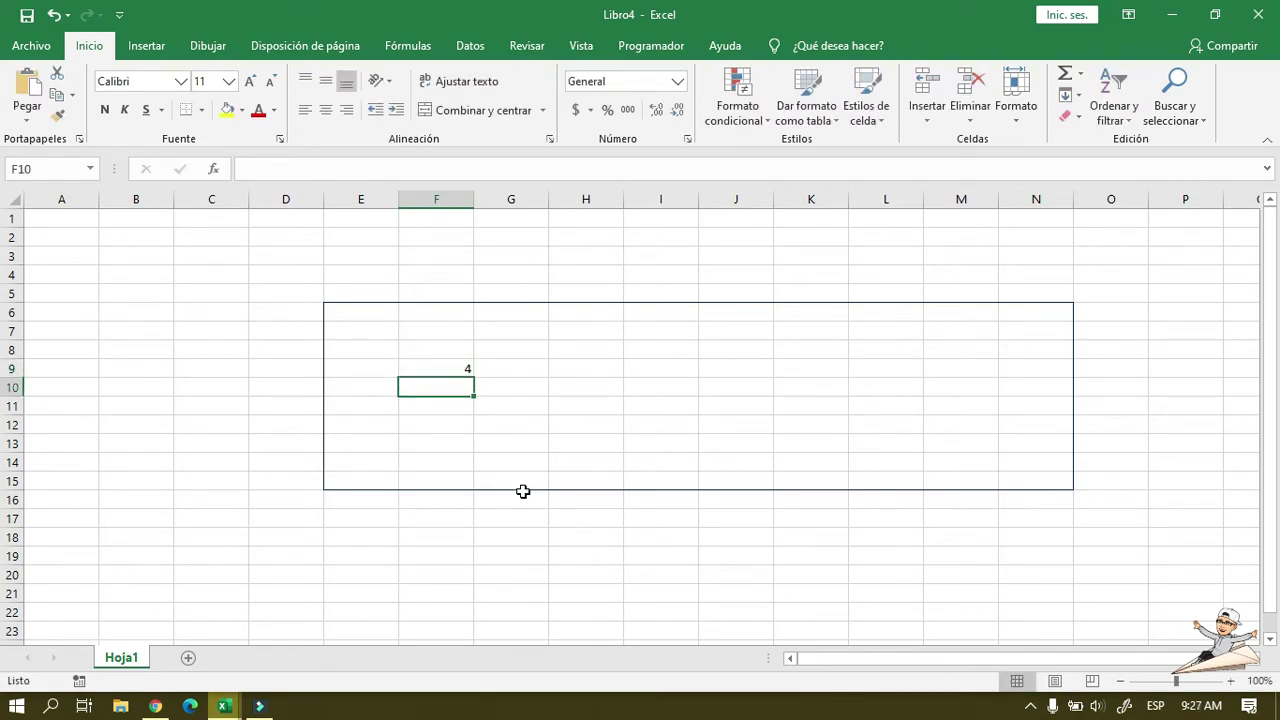
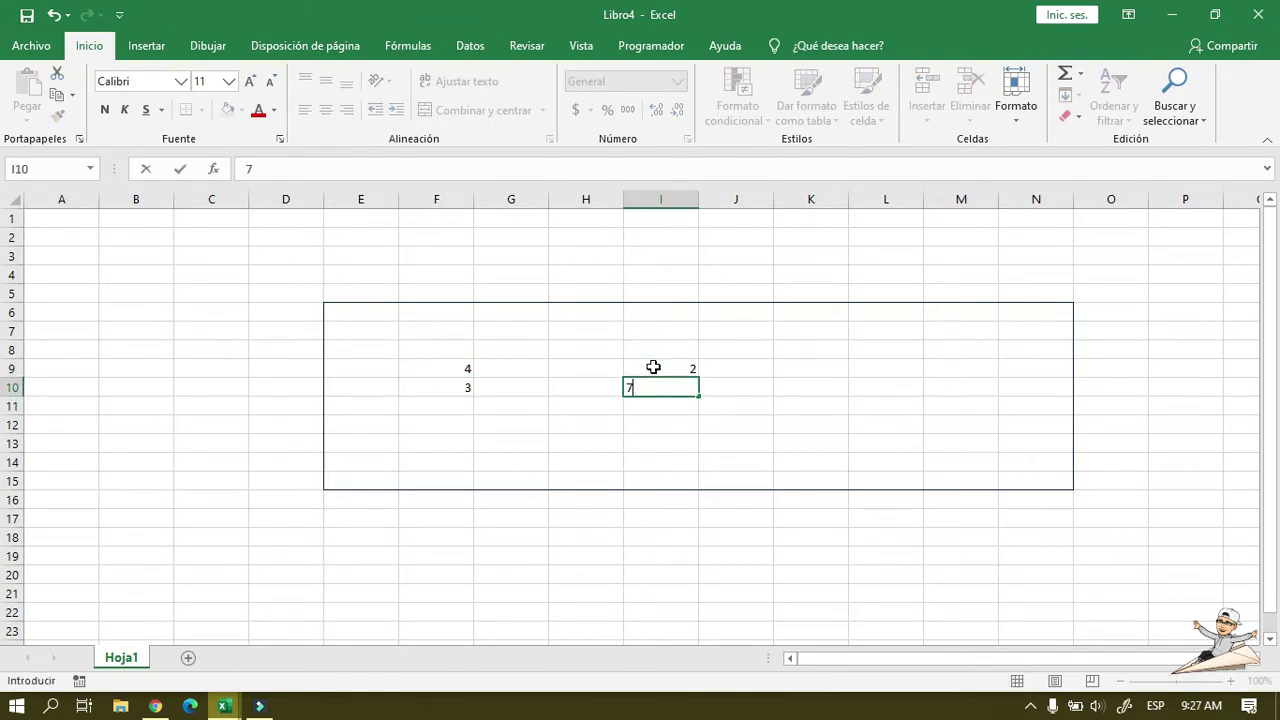
key("Return")
Enter 7 under the 2 in I10, then 8 and 1 in L9:L10.
left_click(893, 382)
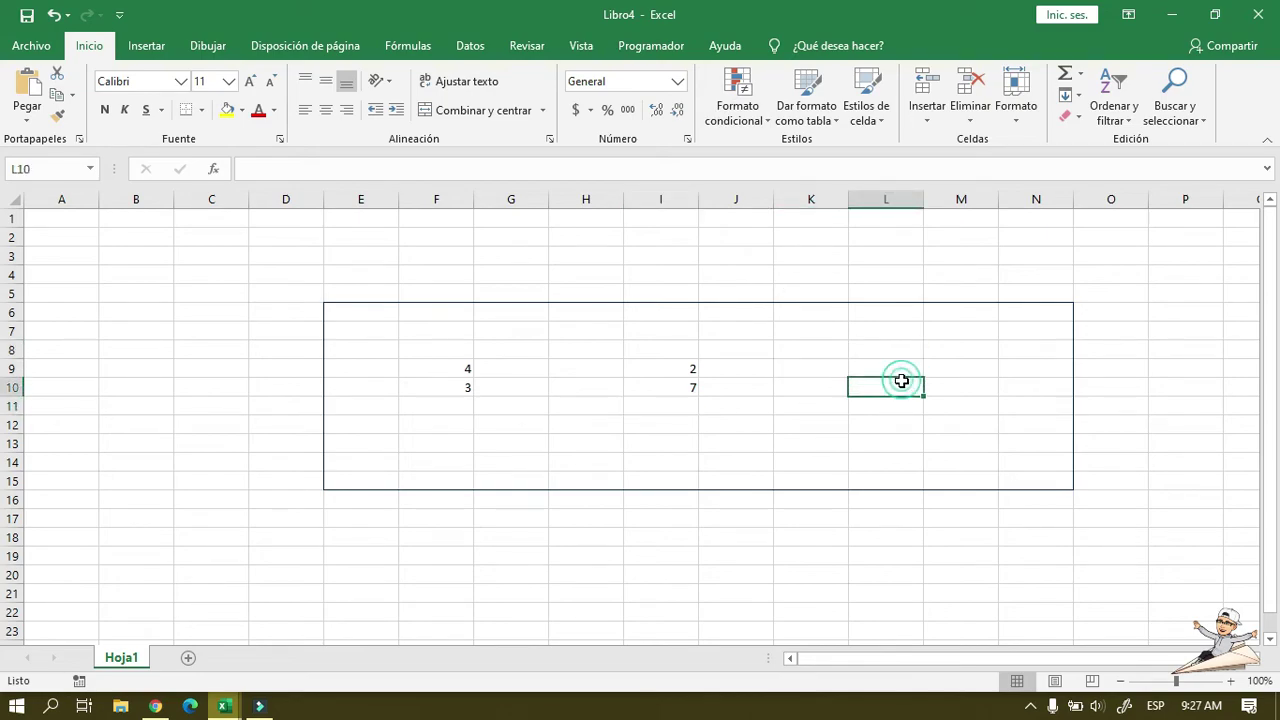
left_click(911, 365)
type("8")
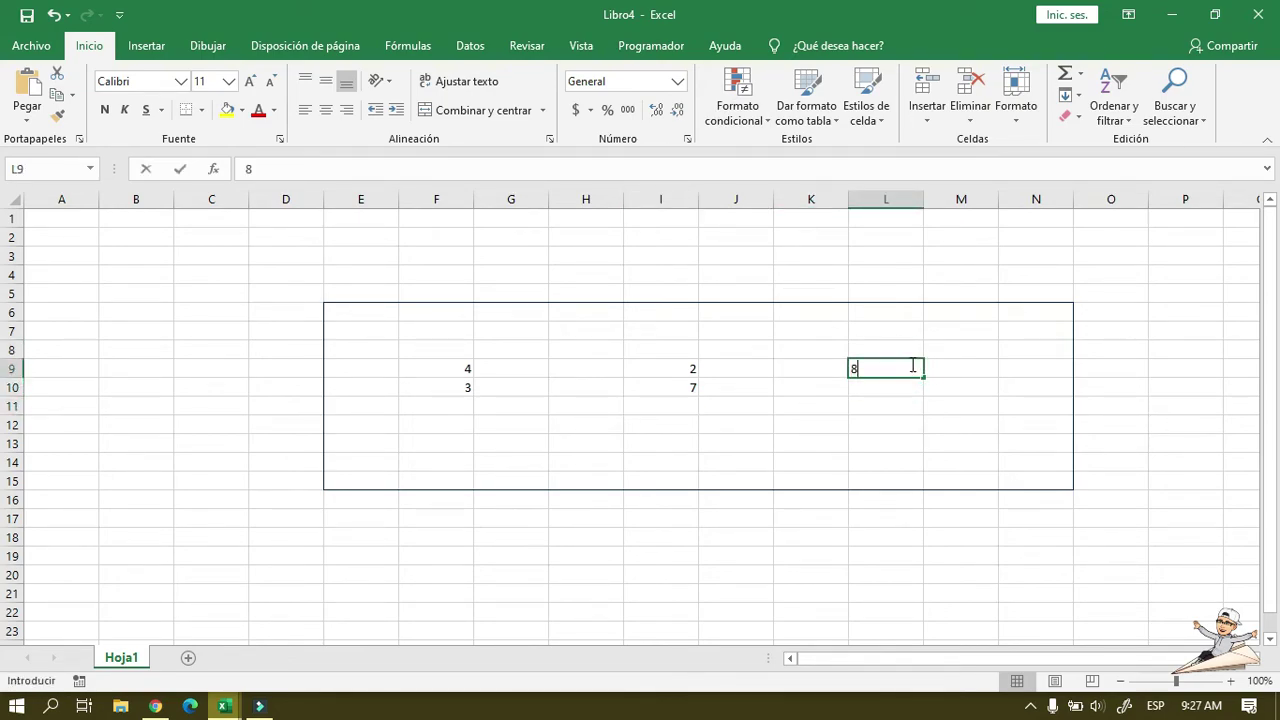
key("Return")
type("1")
key("Return")
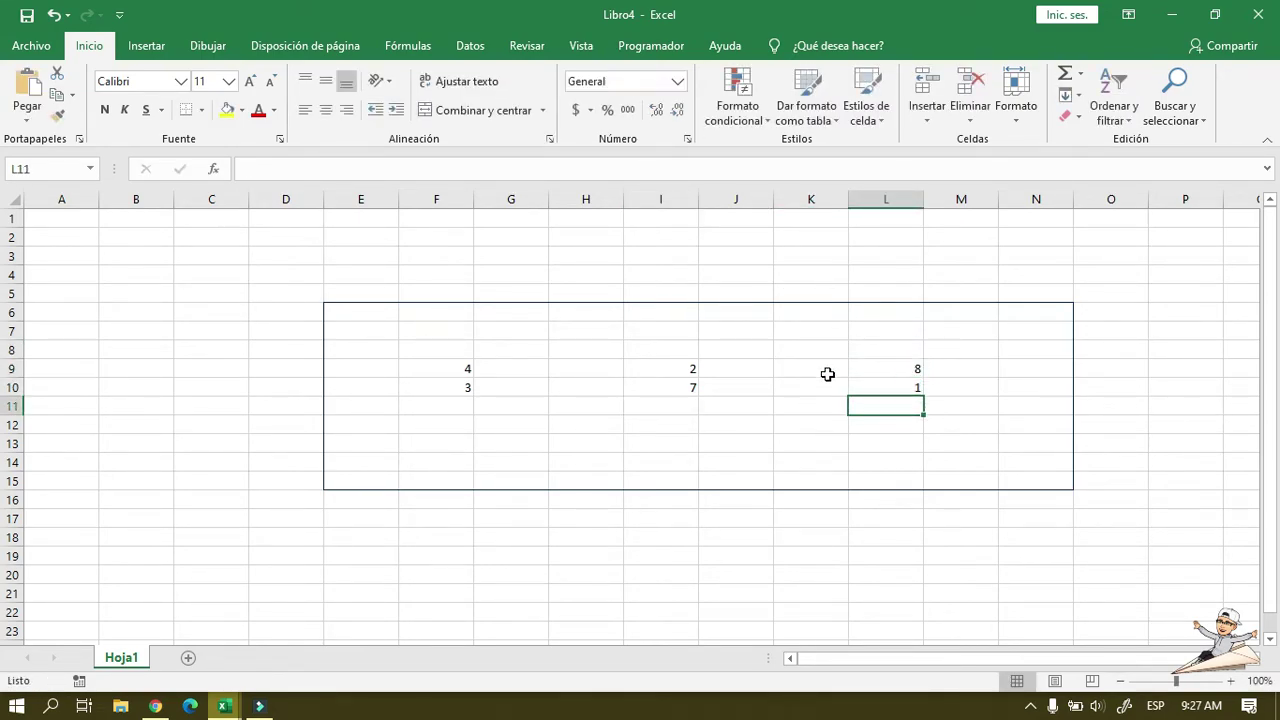
Insert a blank spacer column at M and enter 6 and 2 in O9:O10.
right_click(963, 199)
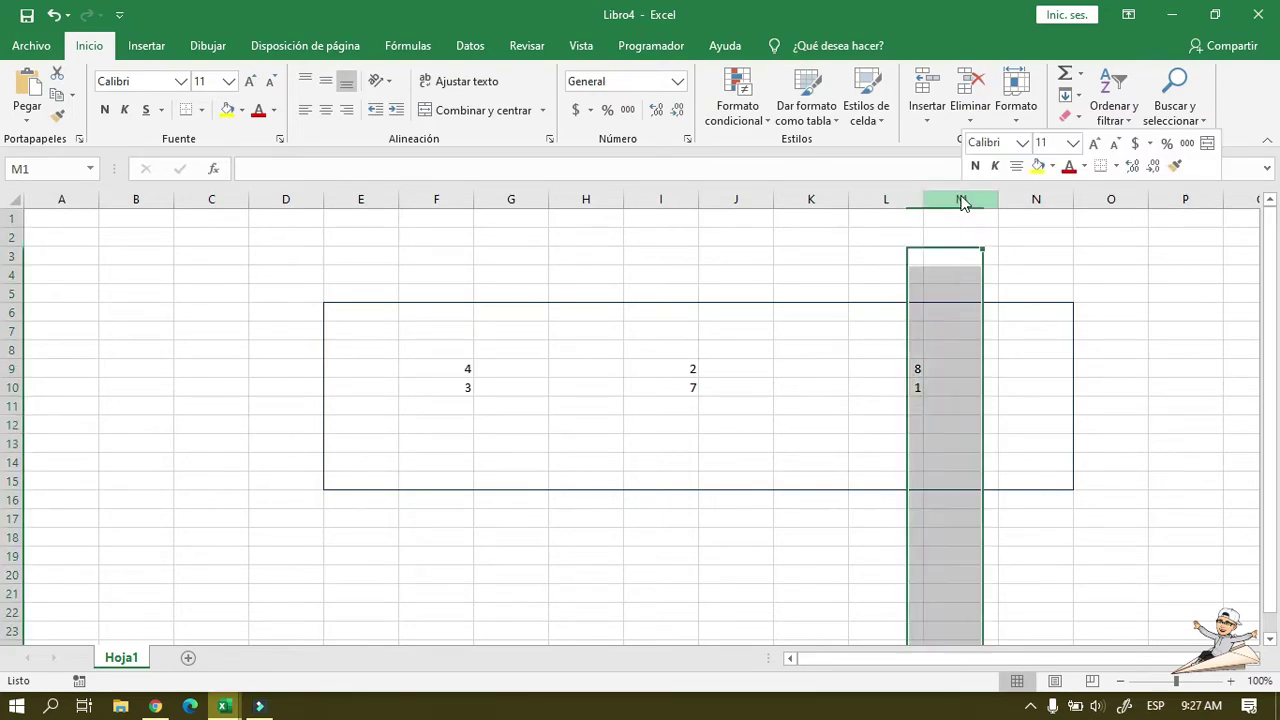
left_click(1020, 327)
left_click(1057, 366)
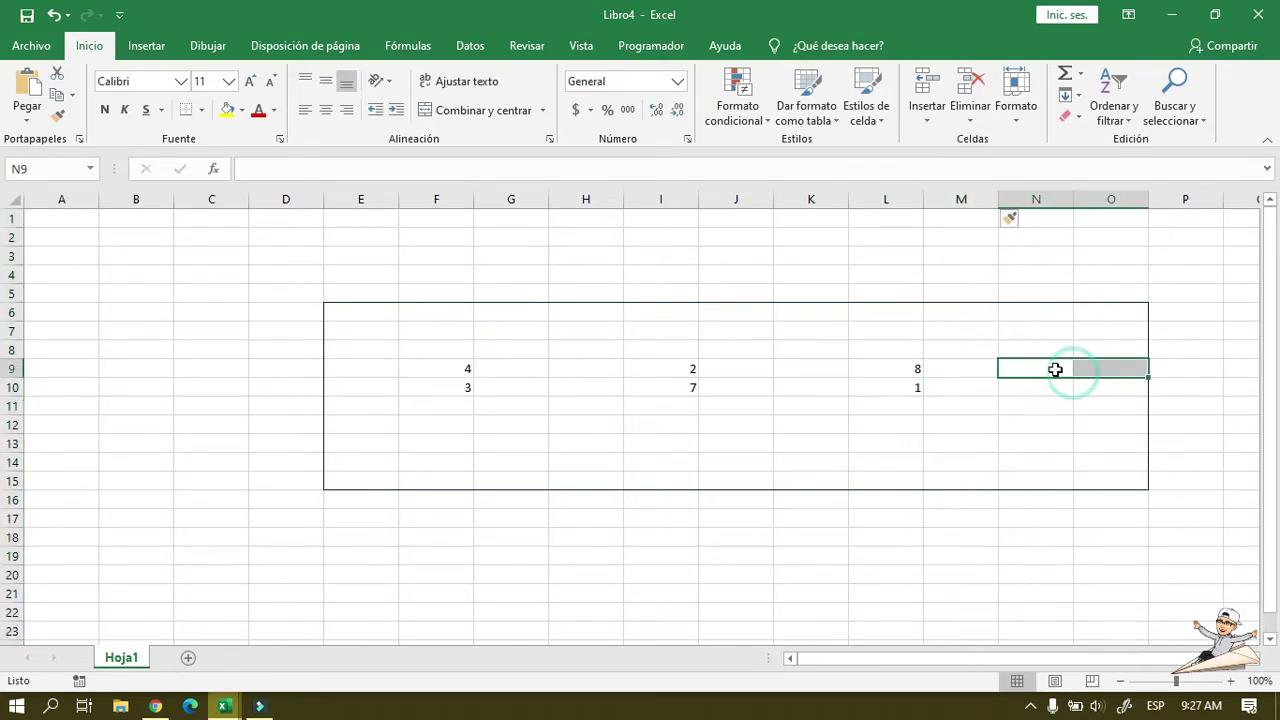
left_click(1086, 372)
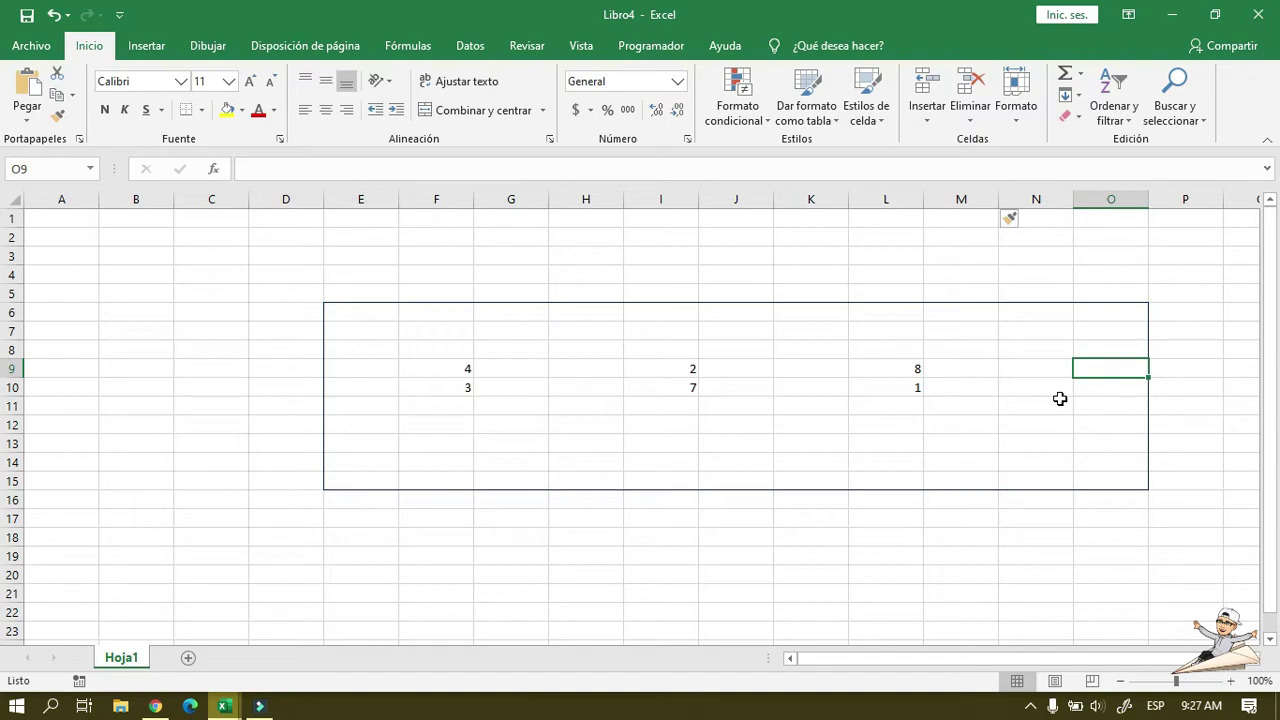
type("6")
key("Return")
type("2")
key("Return")
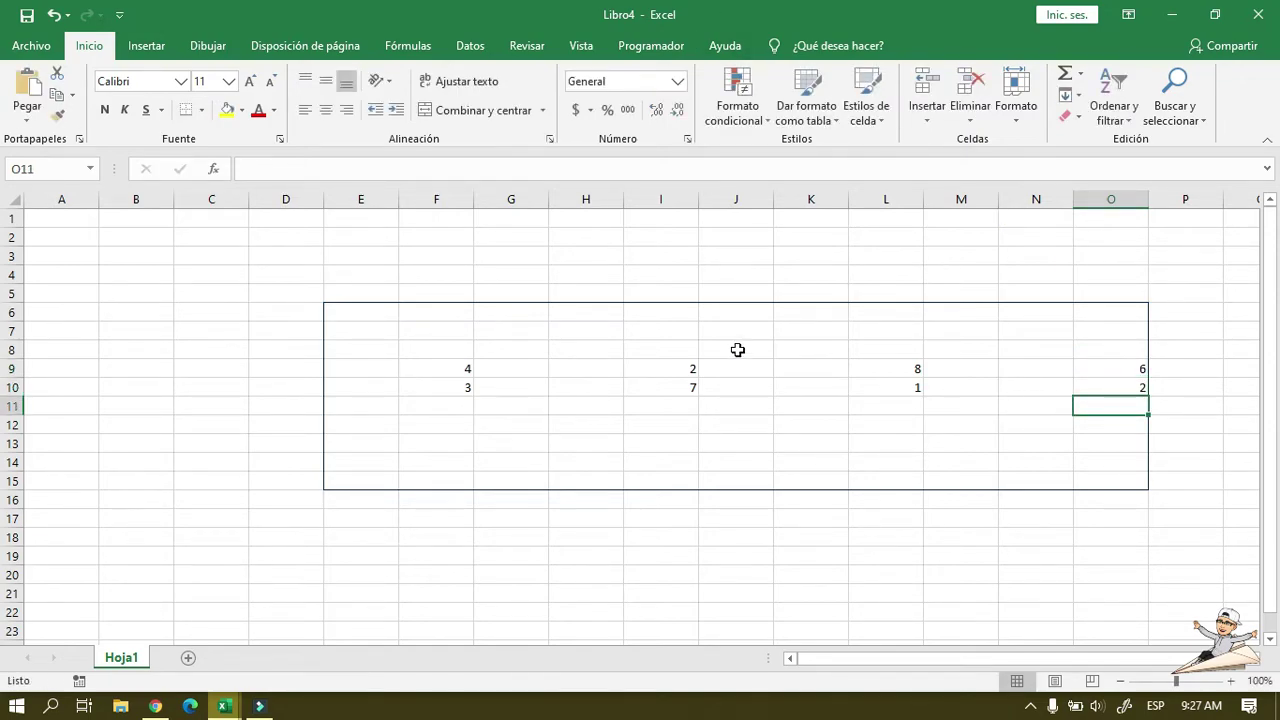
left_click(628, 464)
left_click(464, 444)
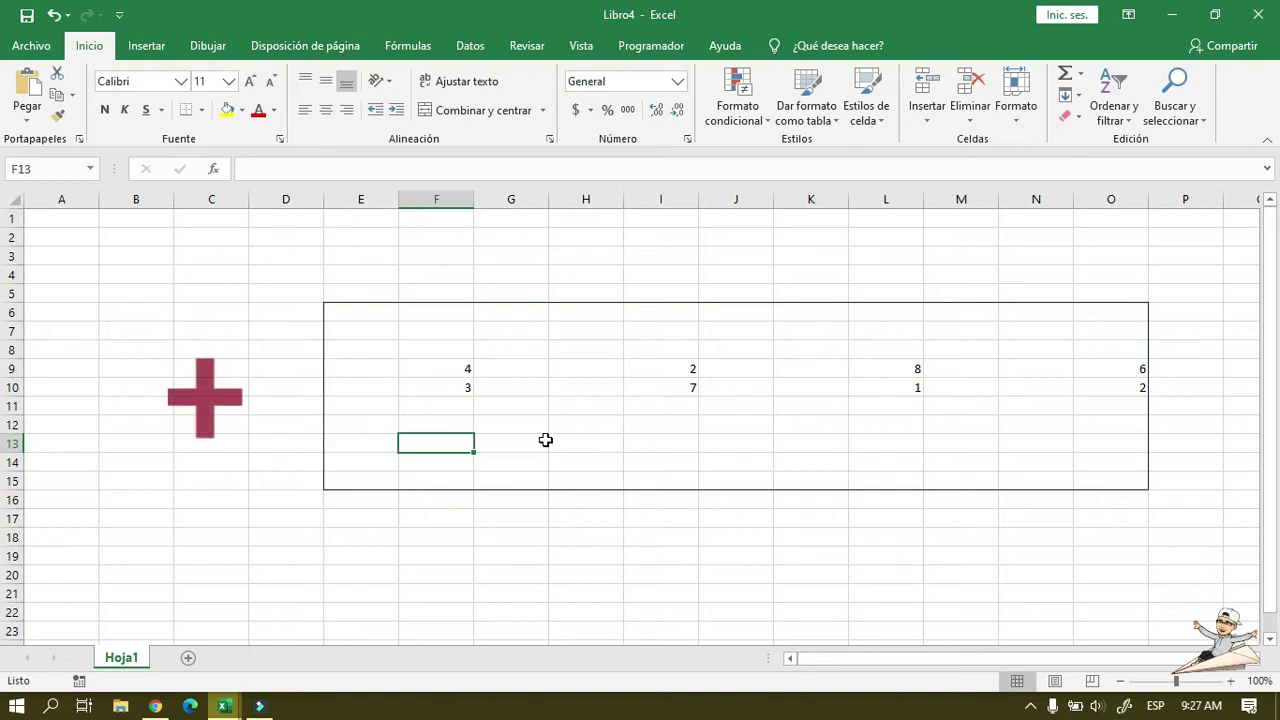
Type a + sign into each of E10, H10, K10 and N10.
left_click(361, 386)
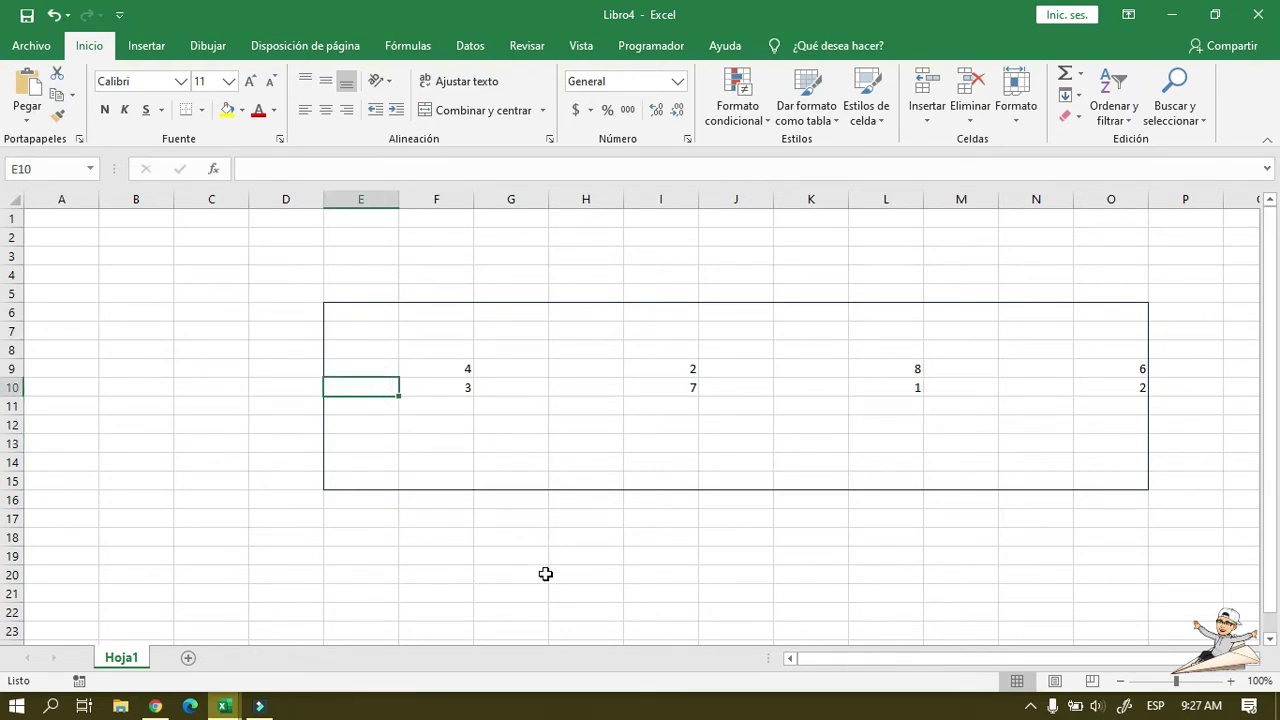
type("+")
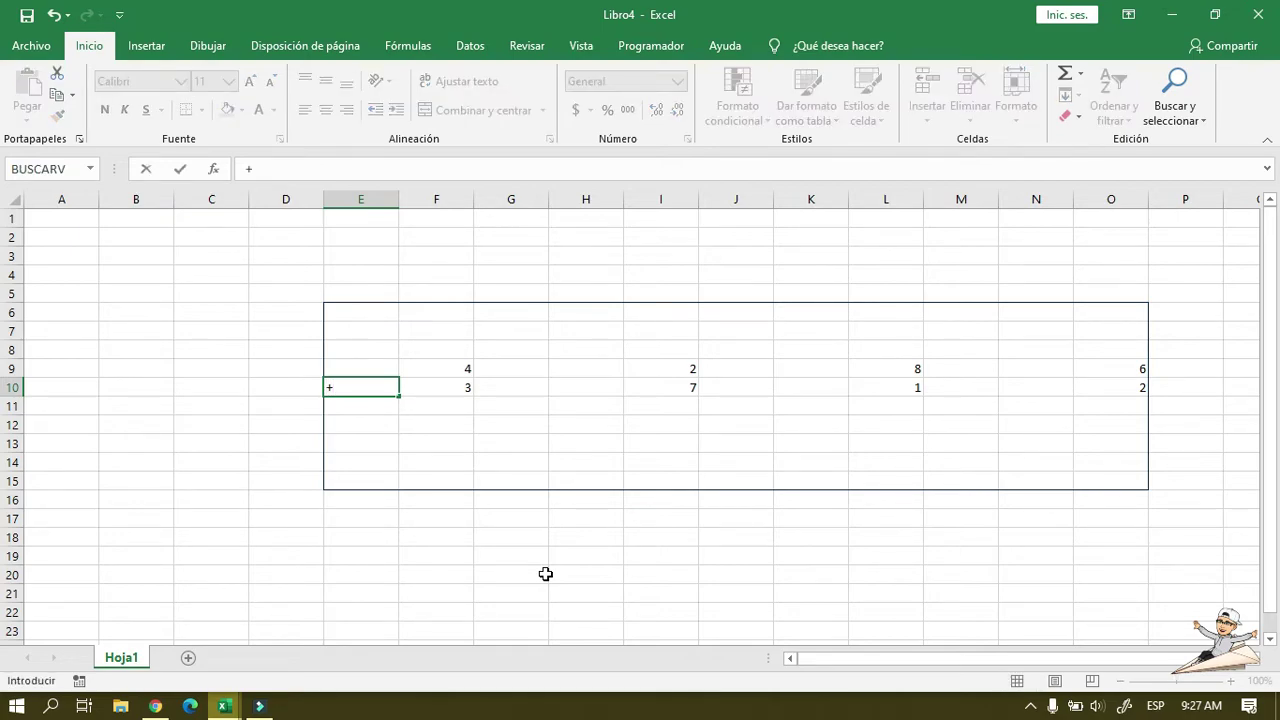
key("Return")
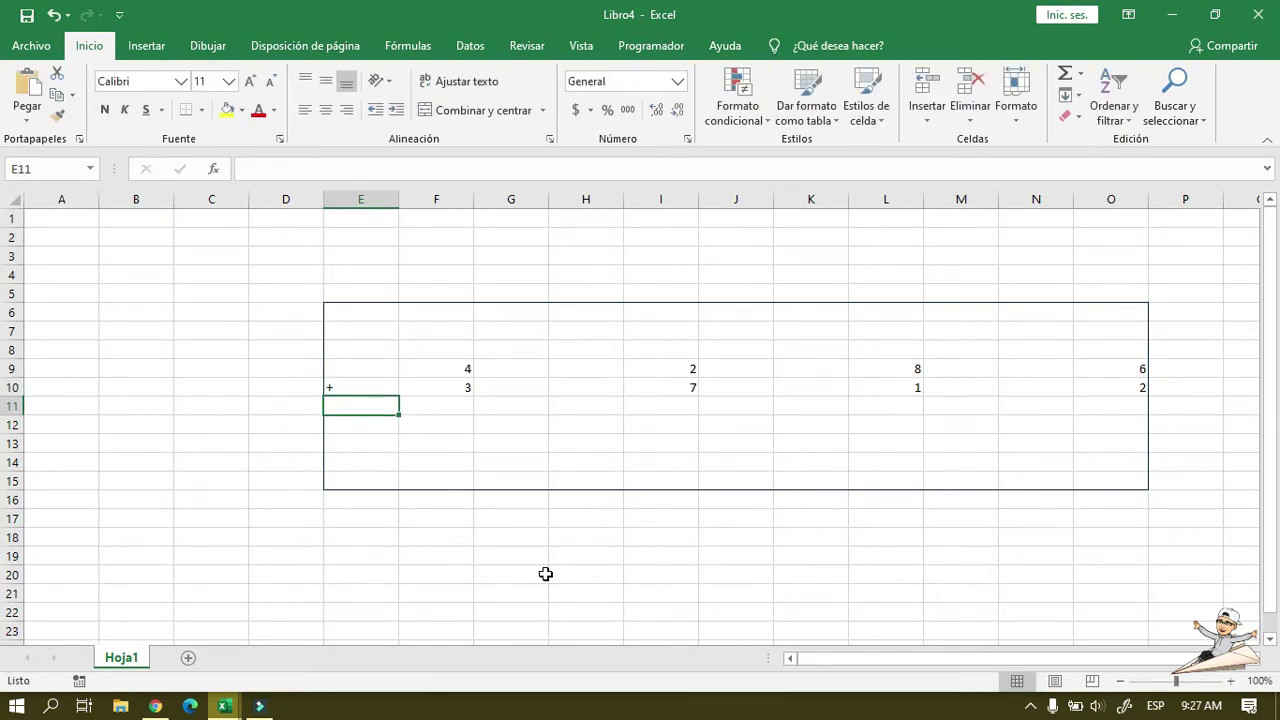
left_click(589, 391)
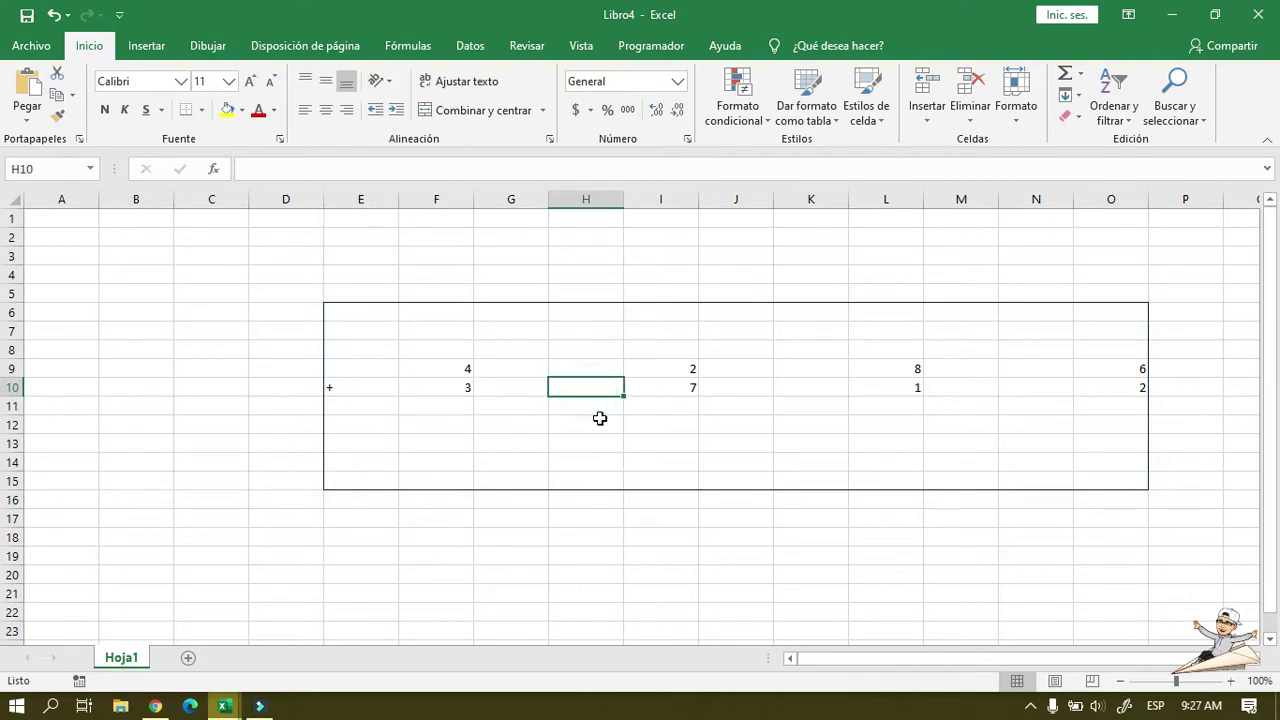
type("+")
key("Return")
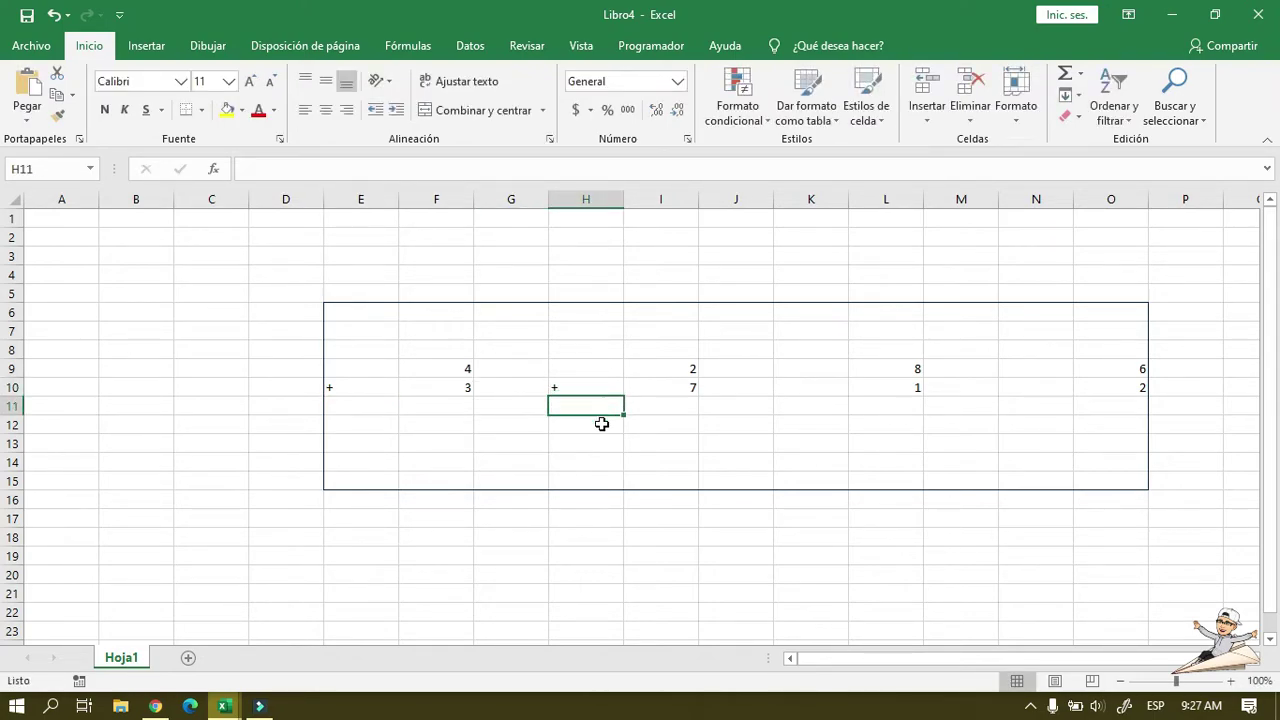
left_click(791, 388)
type("+")
key("Return")
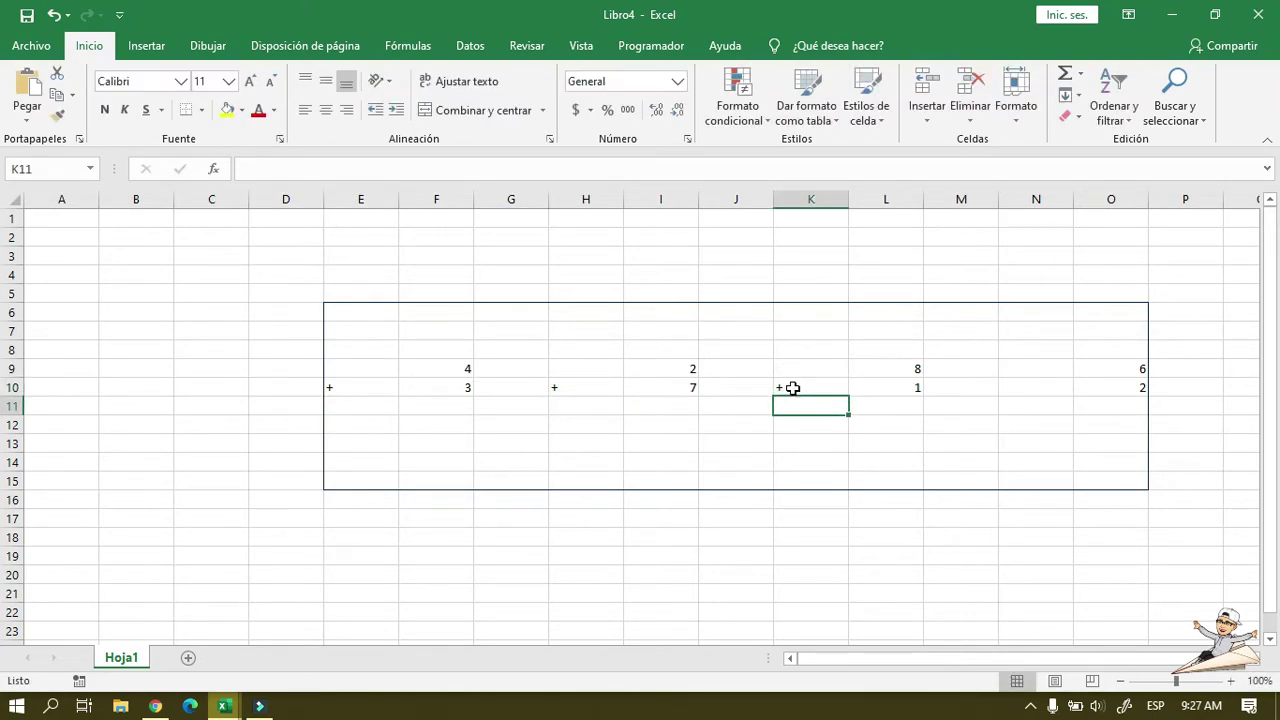
left_click(1012, 381)
type("+")
key("Return")
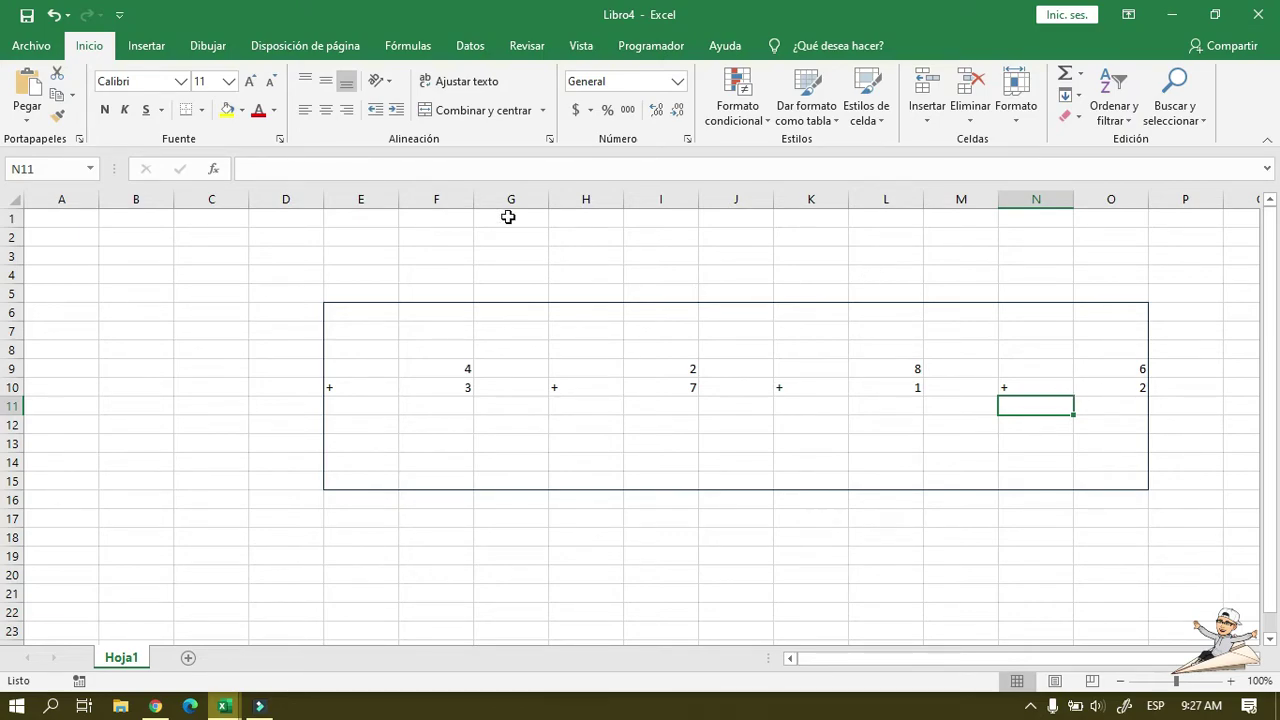
Set the border line colour (Color de línea) to Rojo.
left_click(201, 111)
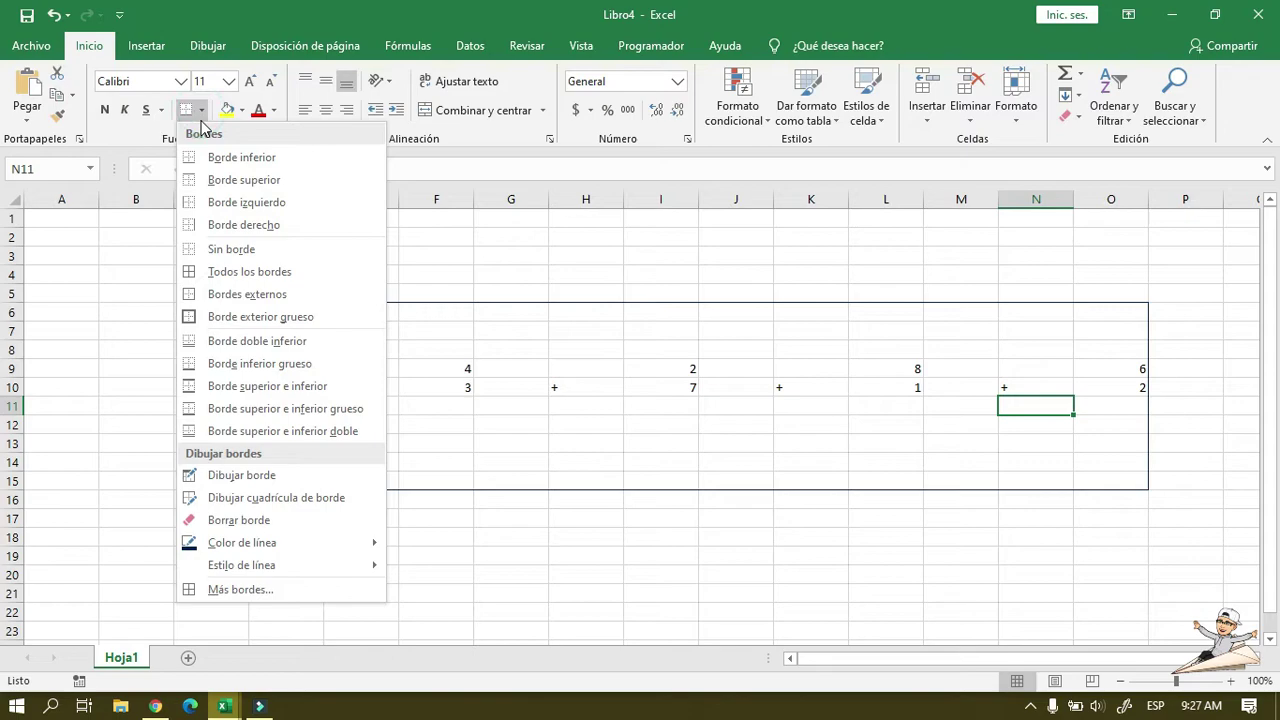
left_click(308, 545)
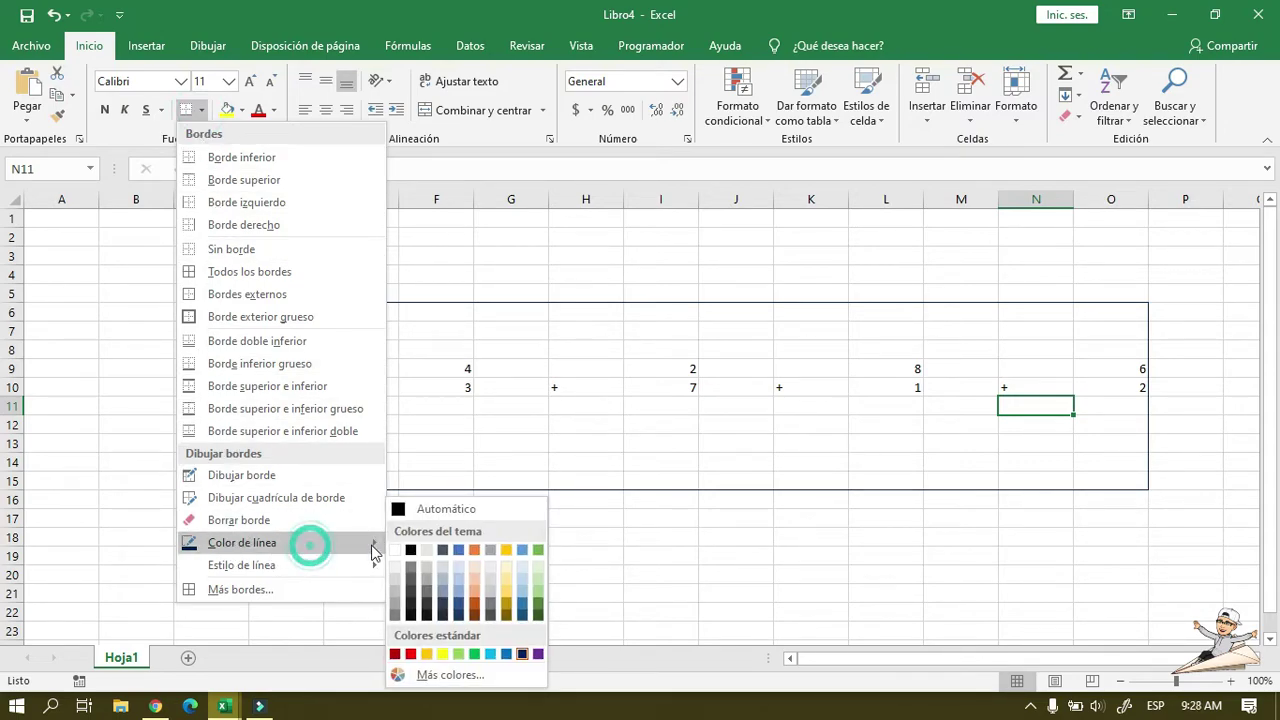
left_click(410, 655)
Draw red bottom borders under F10, I10, L10 and O10, then stop drawing.
left_click(449, 394)
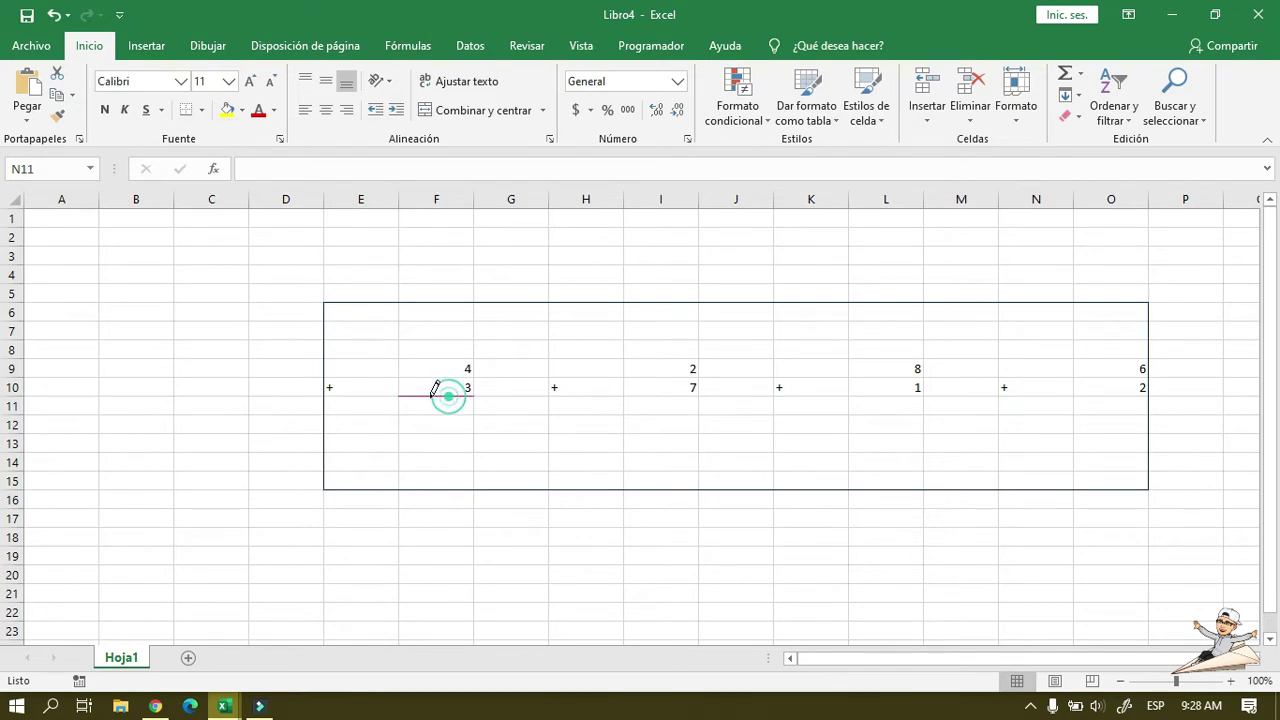
left_click(658, 393)
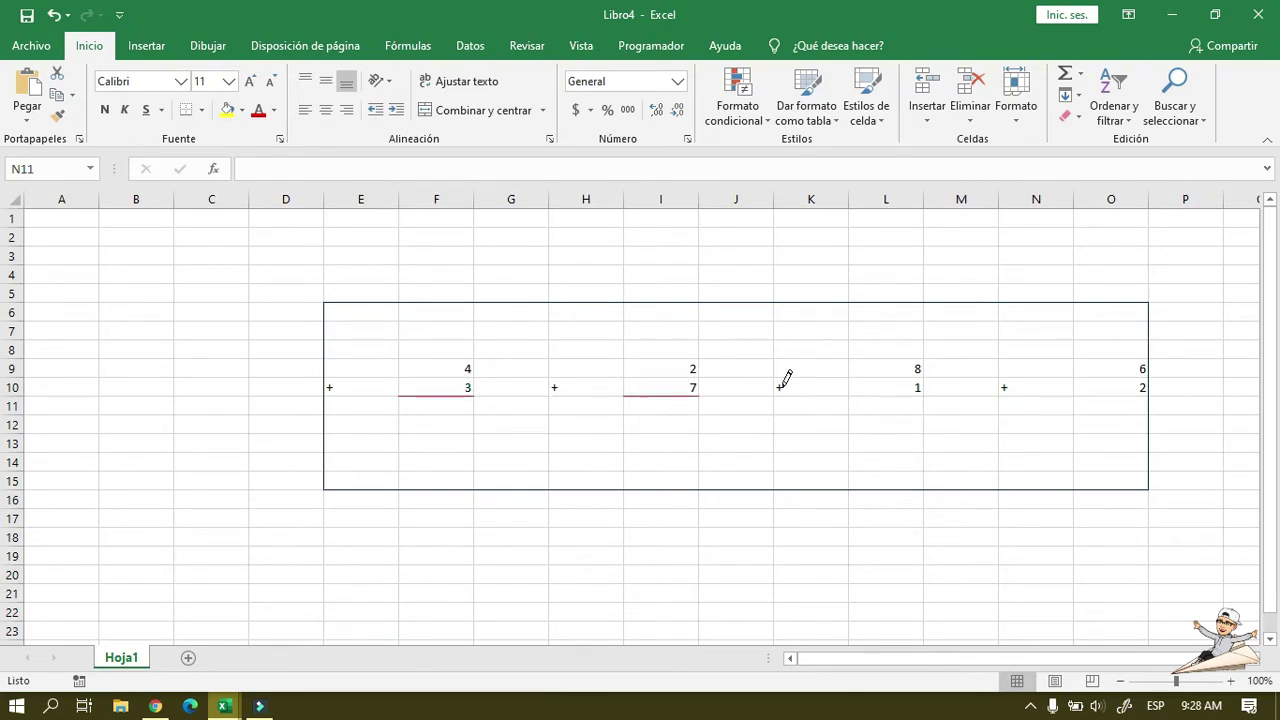
left_click(895, 395)
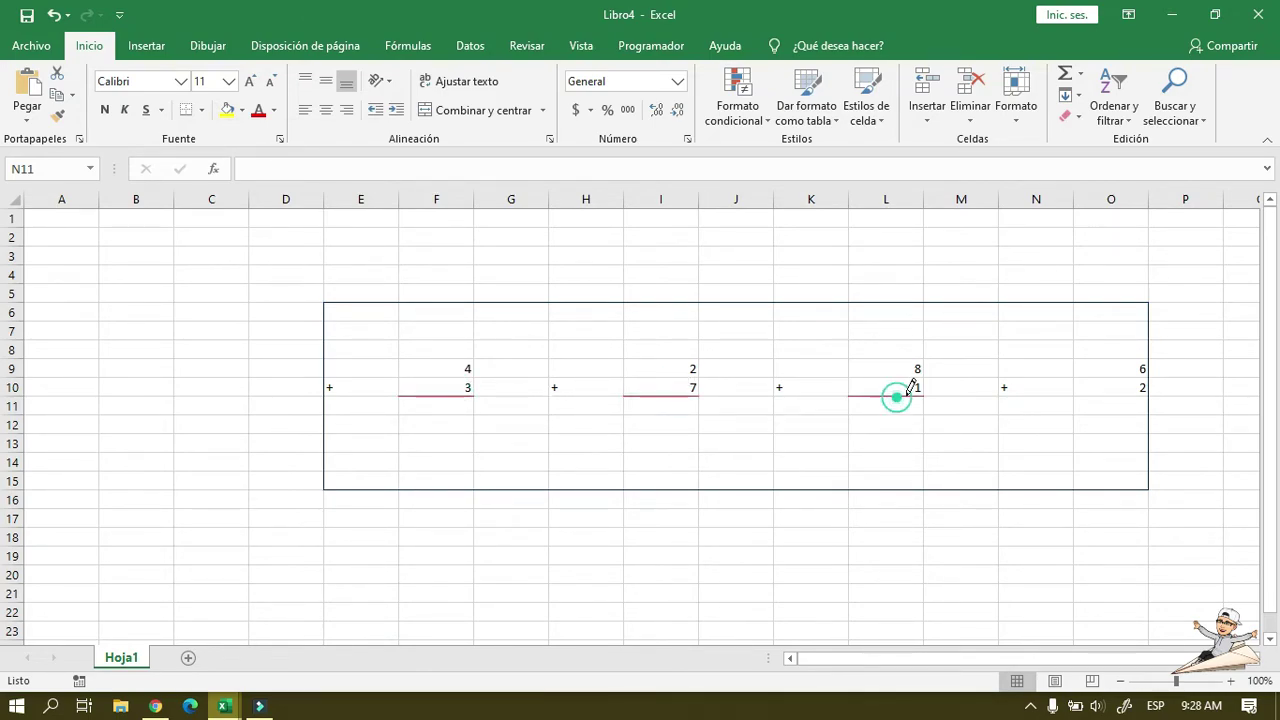
left_click(1110, 393)
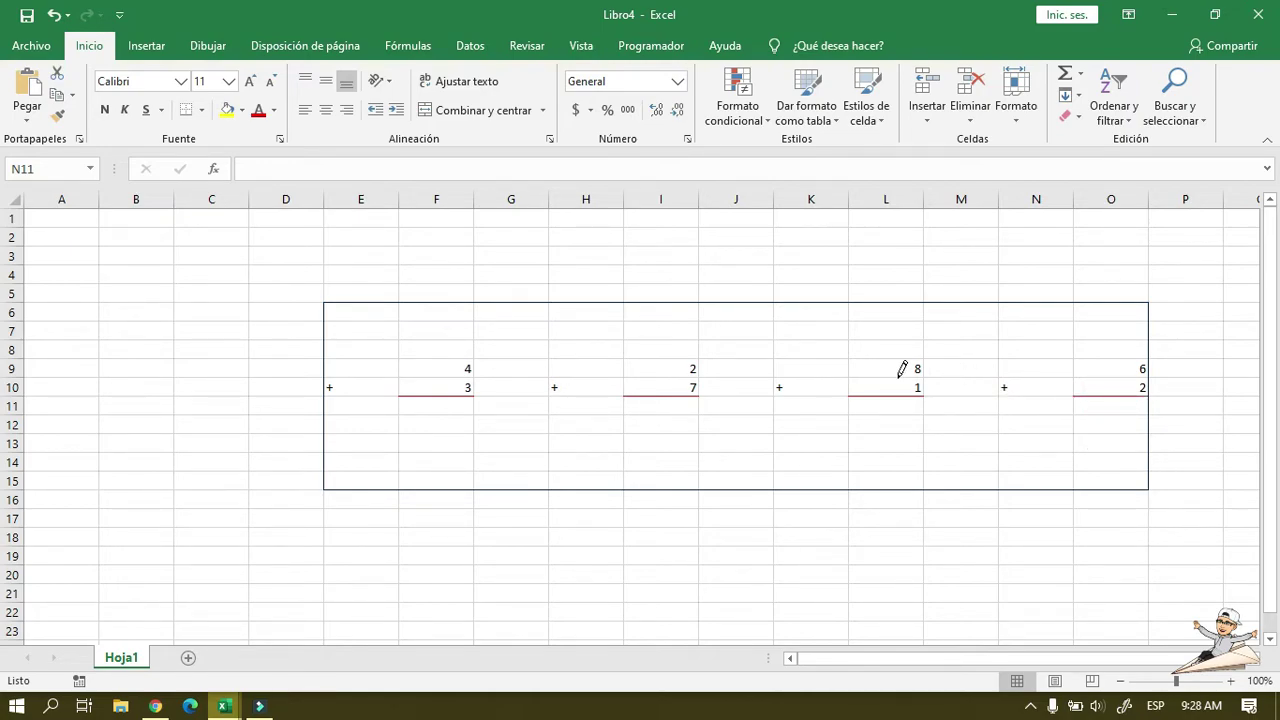
key("Escape")
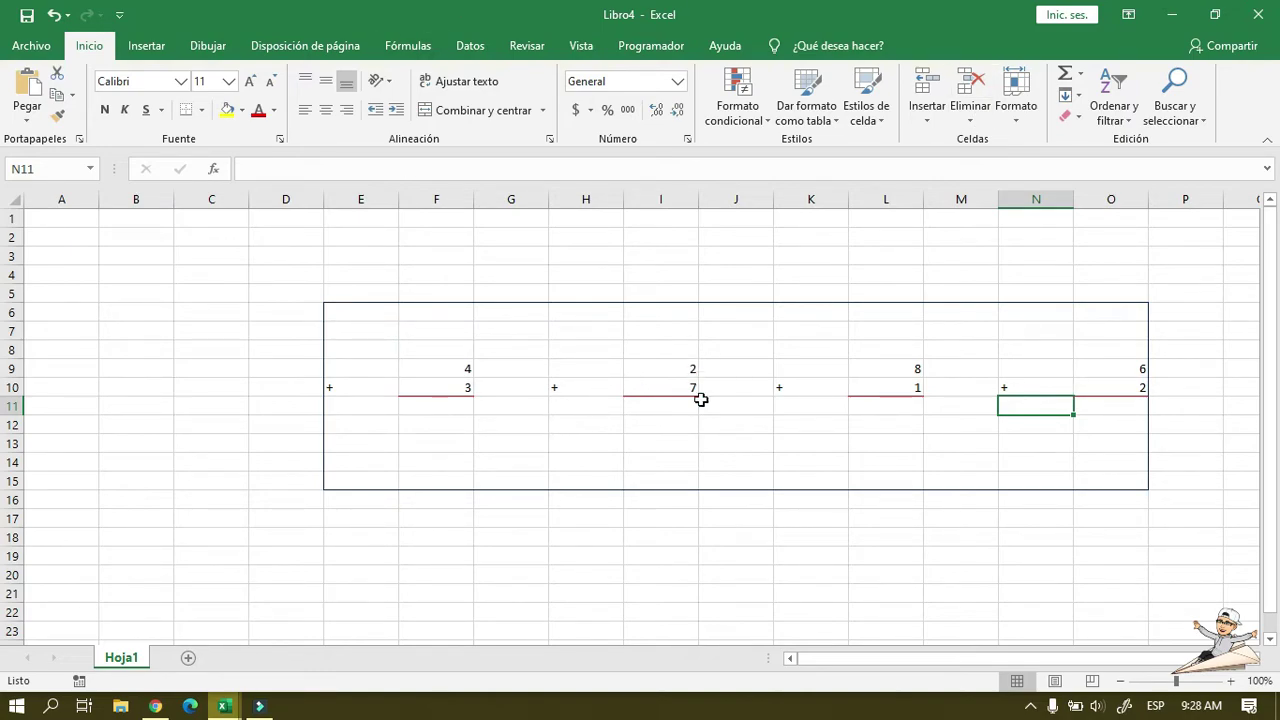
left_click(450, 421)
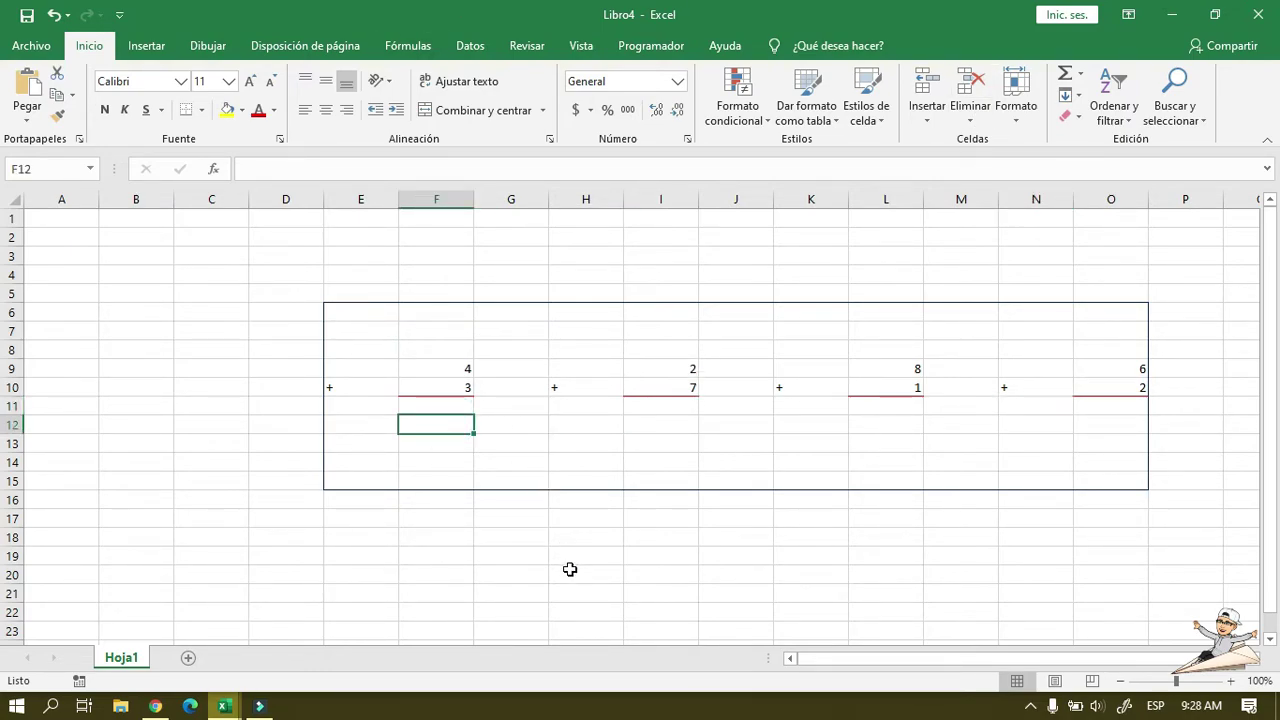
Start a formula in F11 by entering an equals sign.
left_click(455, 408)
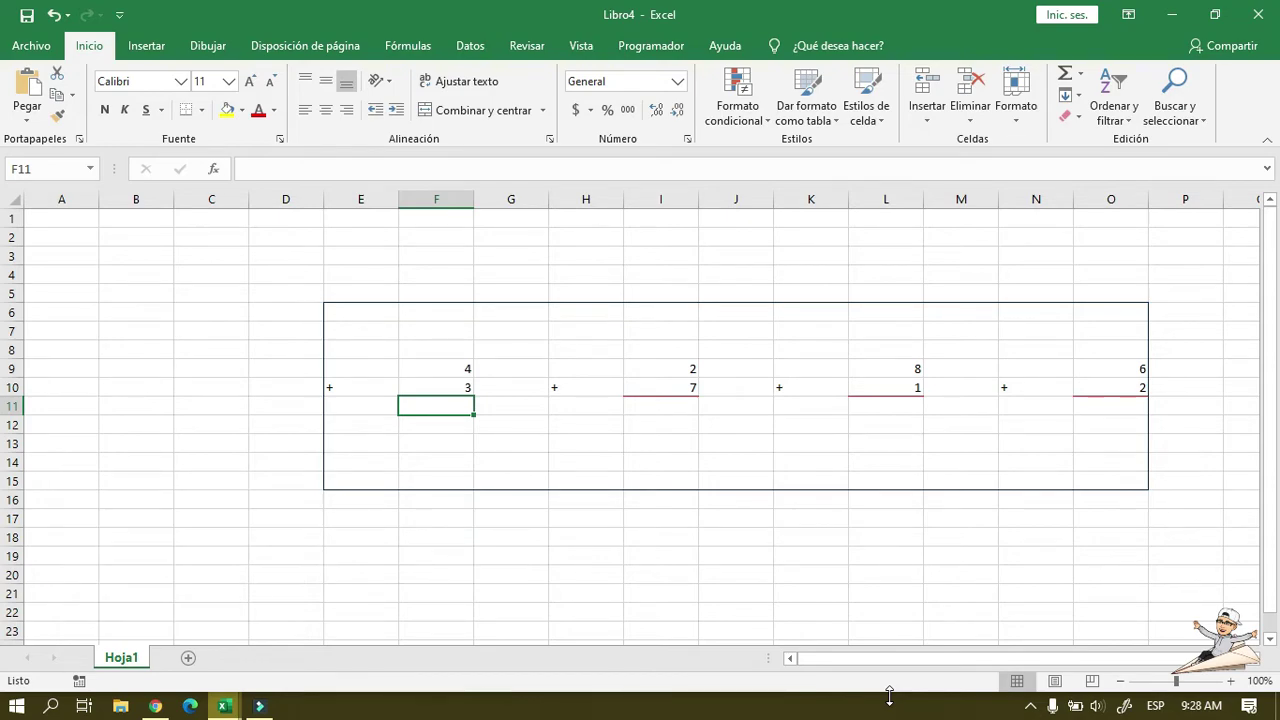
type("=")
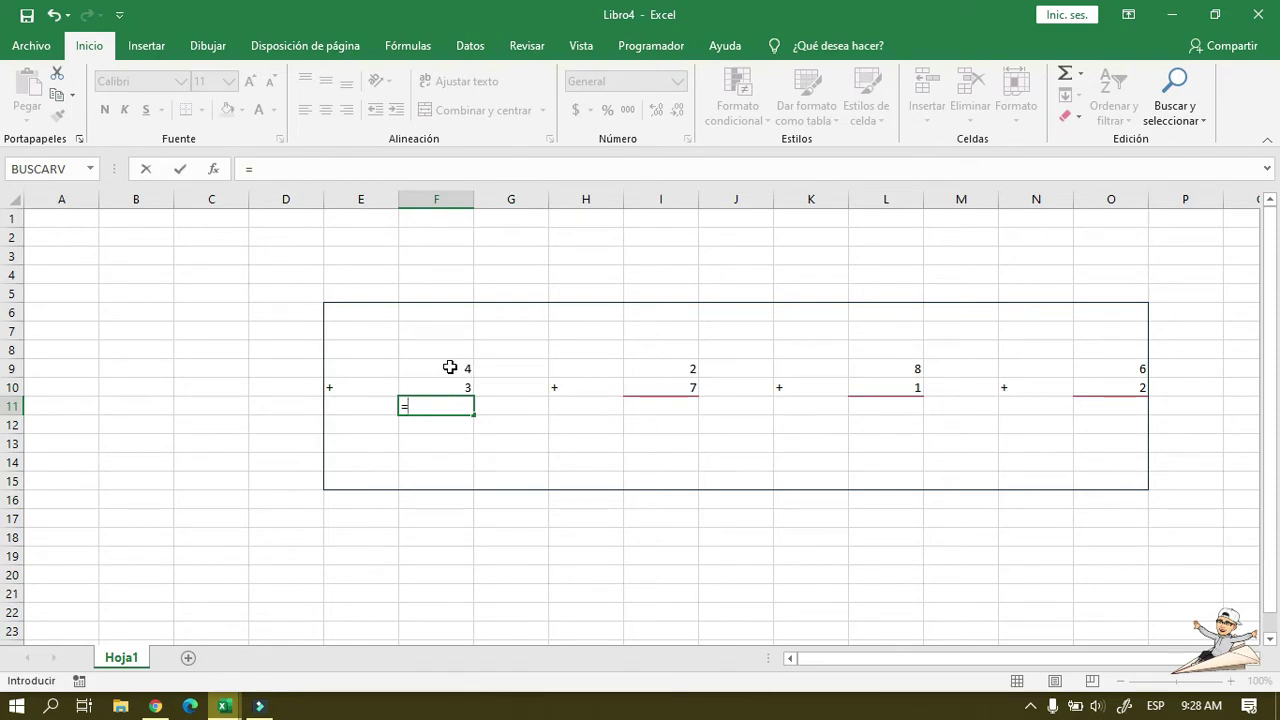
Finish =F9+F10 in F11 and enter =I9+I10 in I11.
left_click(447, 368)
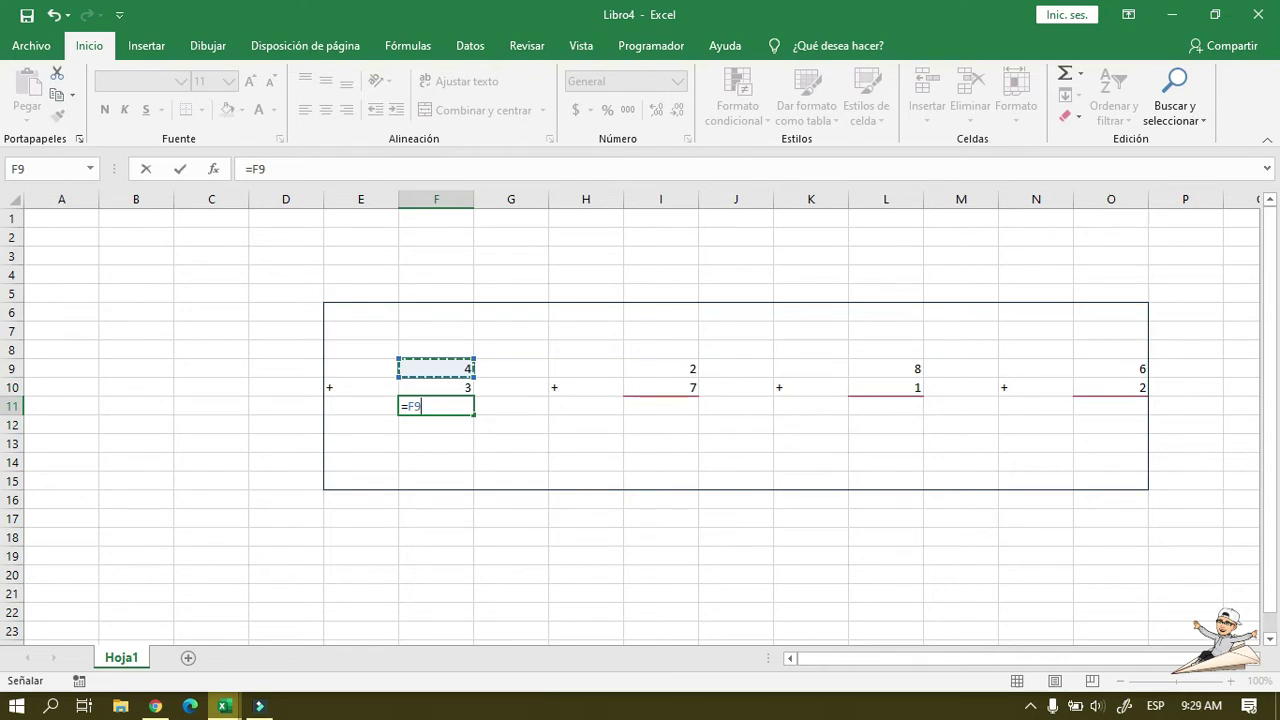
type("+")
left_click(440, 388)
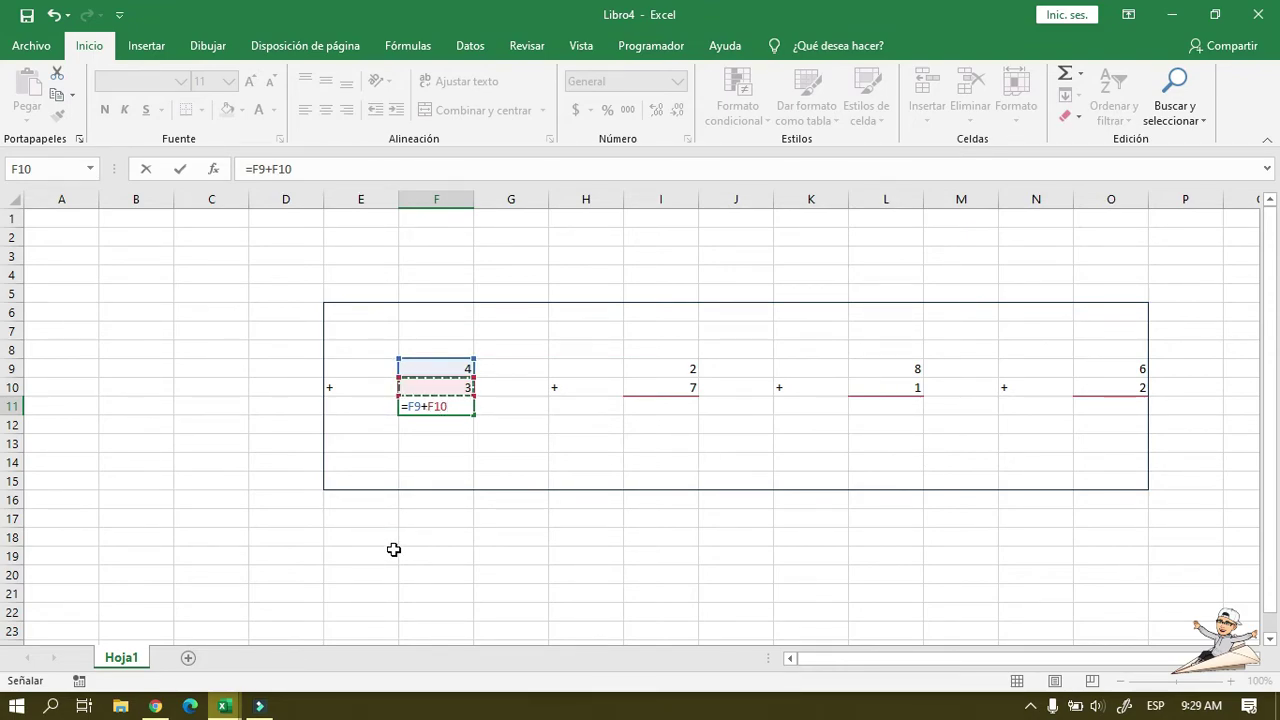
key("Return")
key("Return")
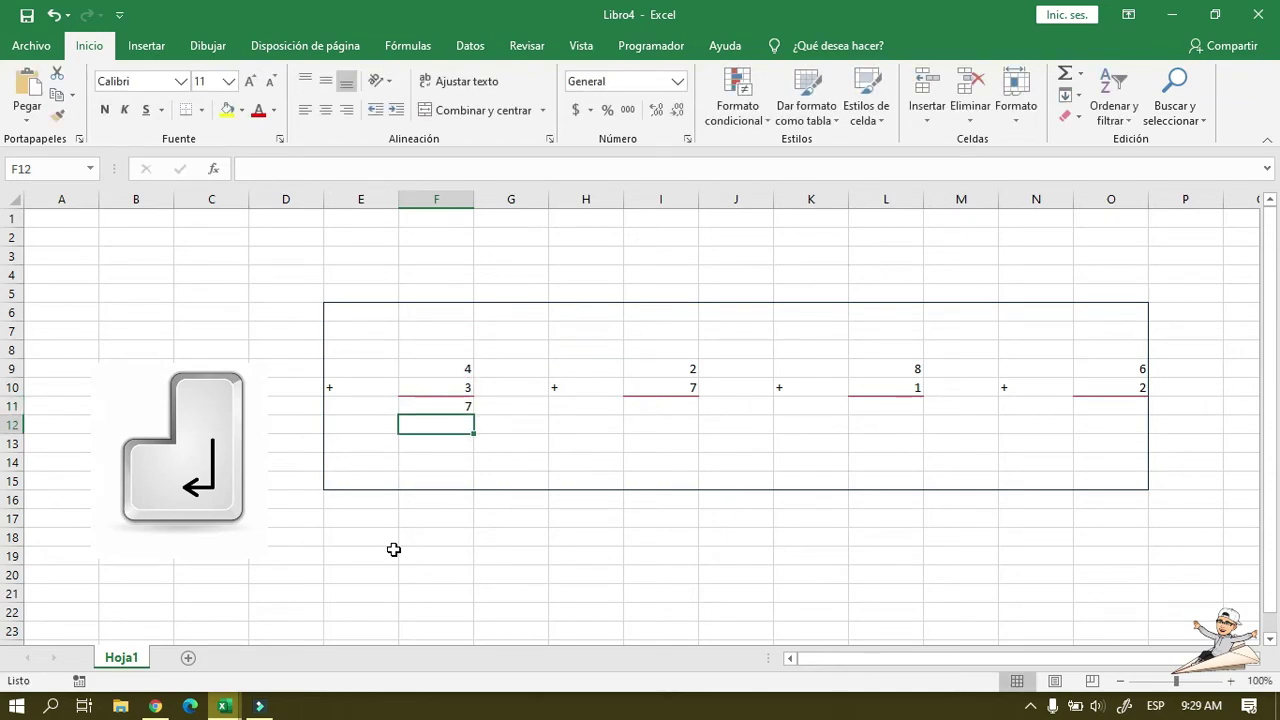
left_click(643, 406)
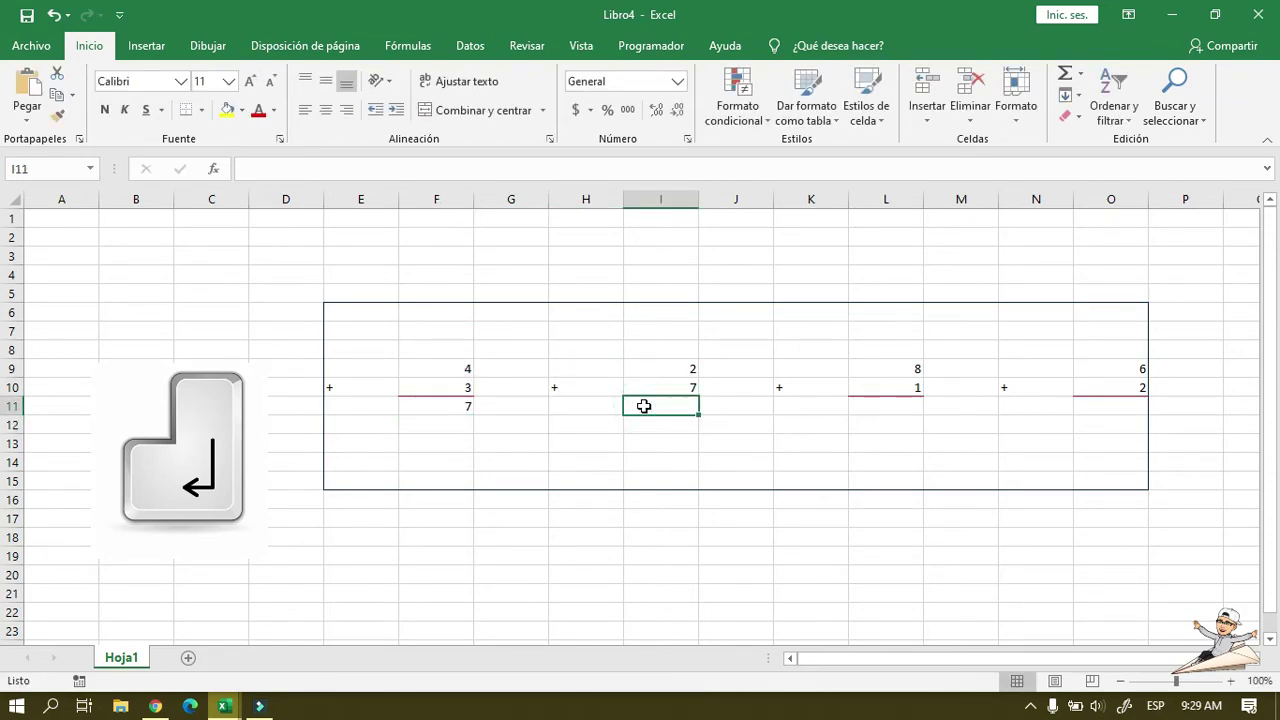
type("=")
left_click(673, 365)
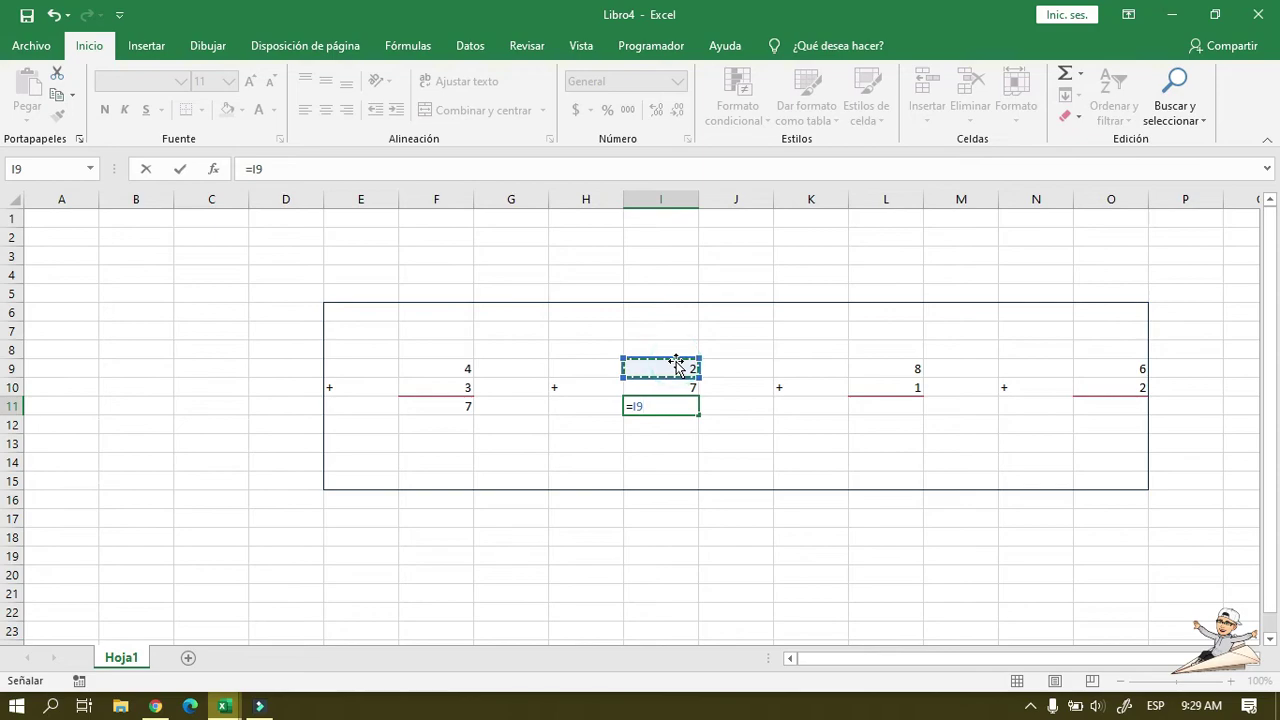
type("+")
left_click(670, 388)
key("Return")
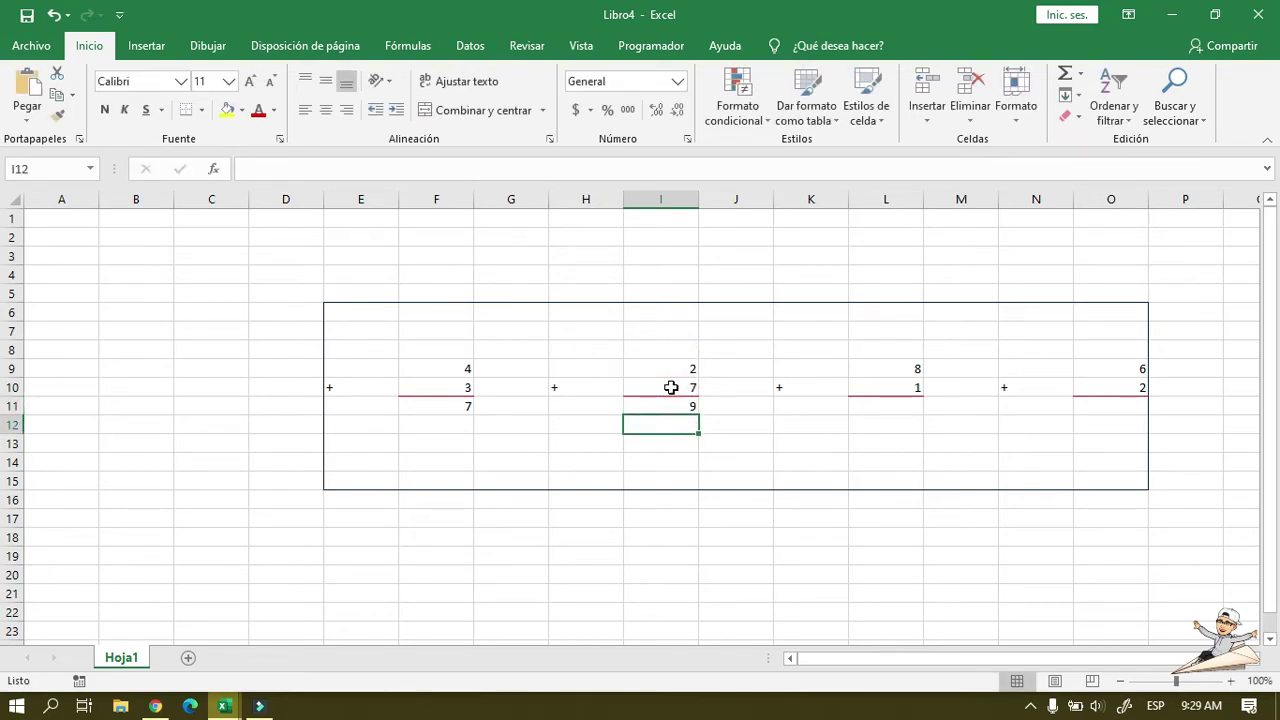
Fill the I11 formula across to O11, then delete the unwanted results in J11:K11 and M11:N11.
left_click(872, 370)
left_click(643, 406)
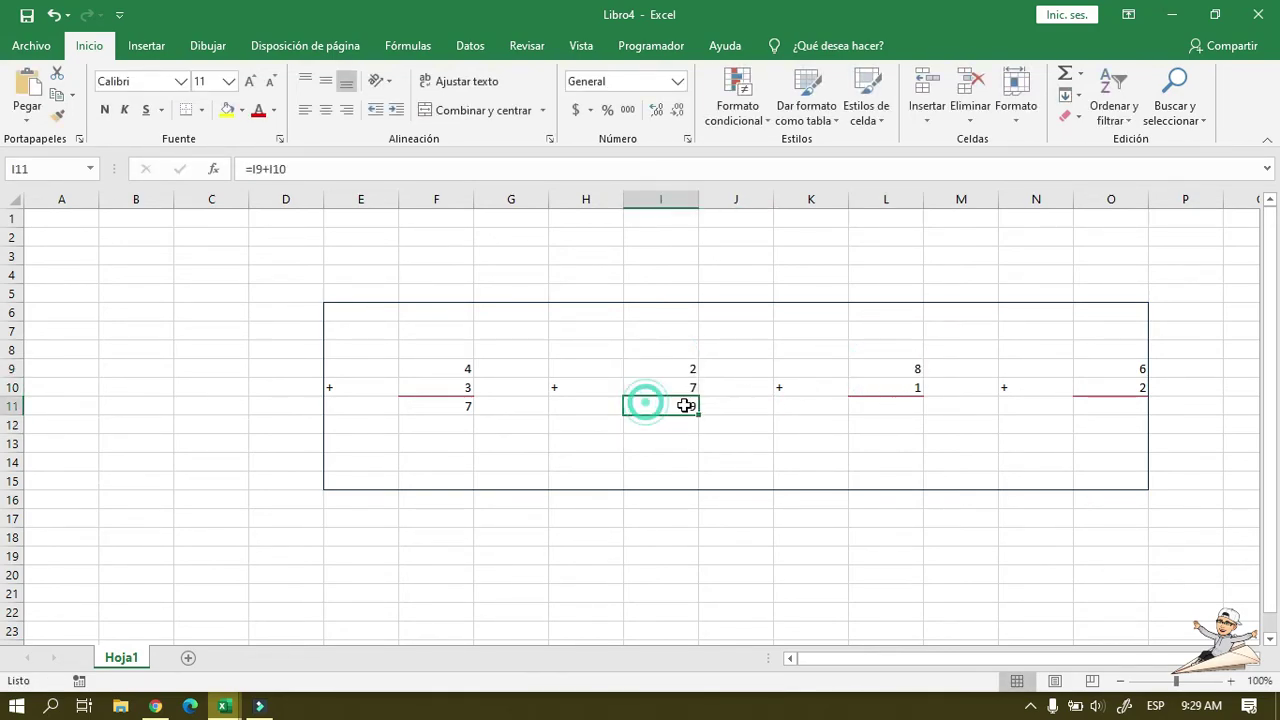
left_click_drag(697, 414, 1110, 405)
left_click(873, 462)
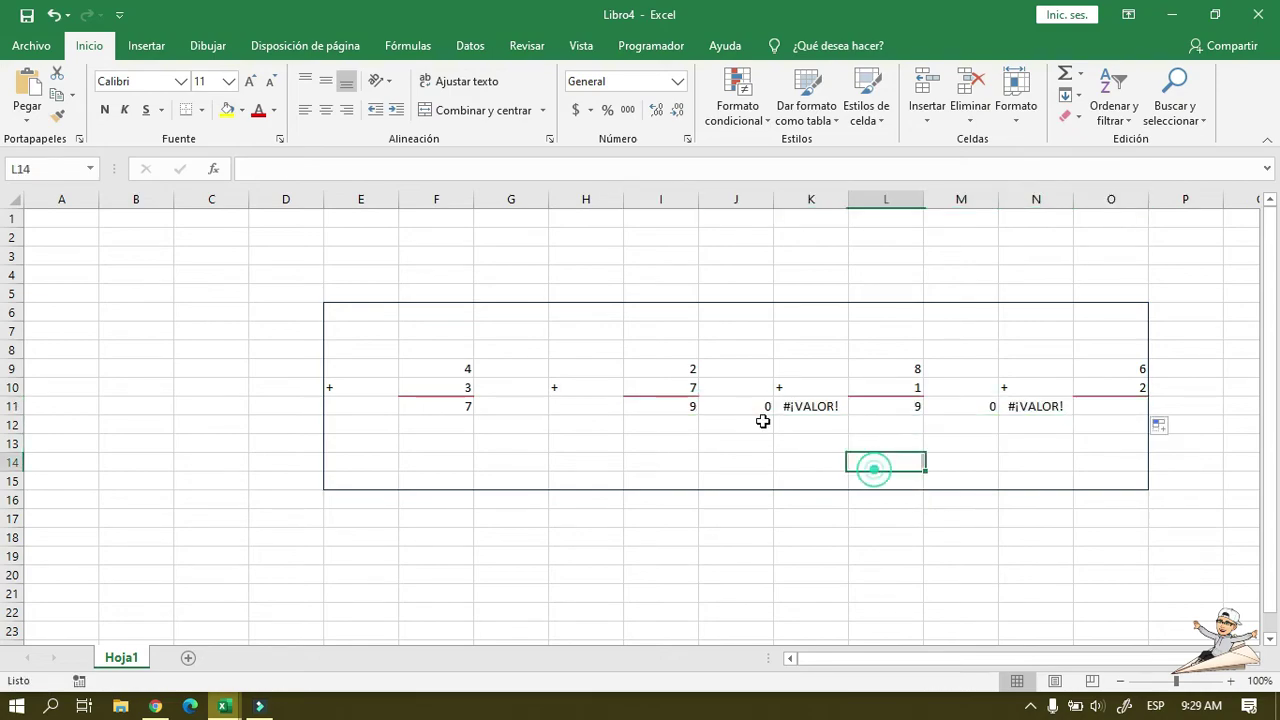
left_click_drag(750, 407, 785, 407)
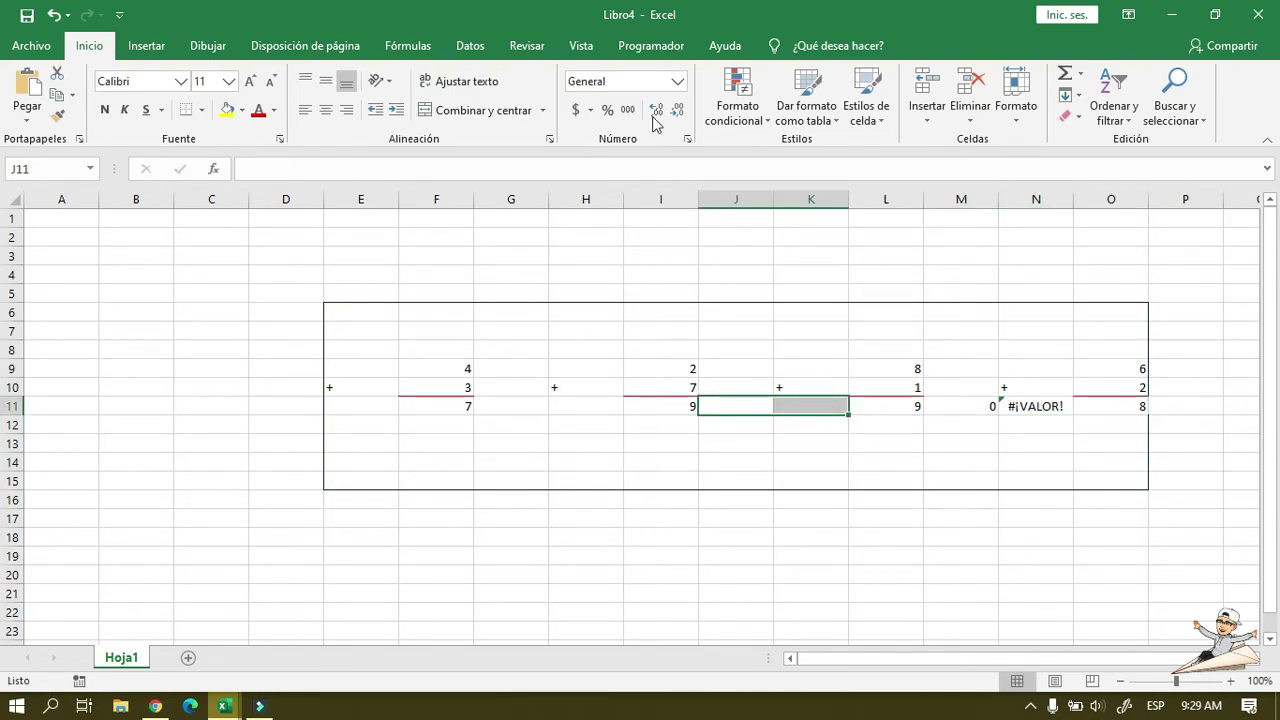
left_click_drag(955, 406, 1015, 408)
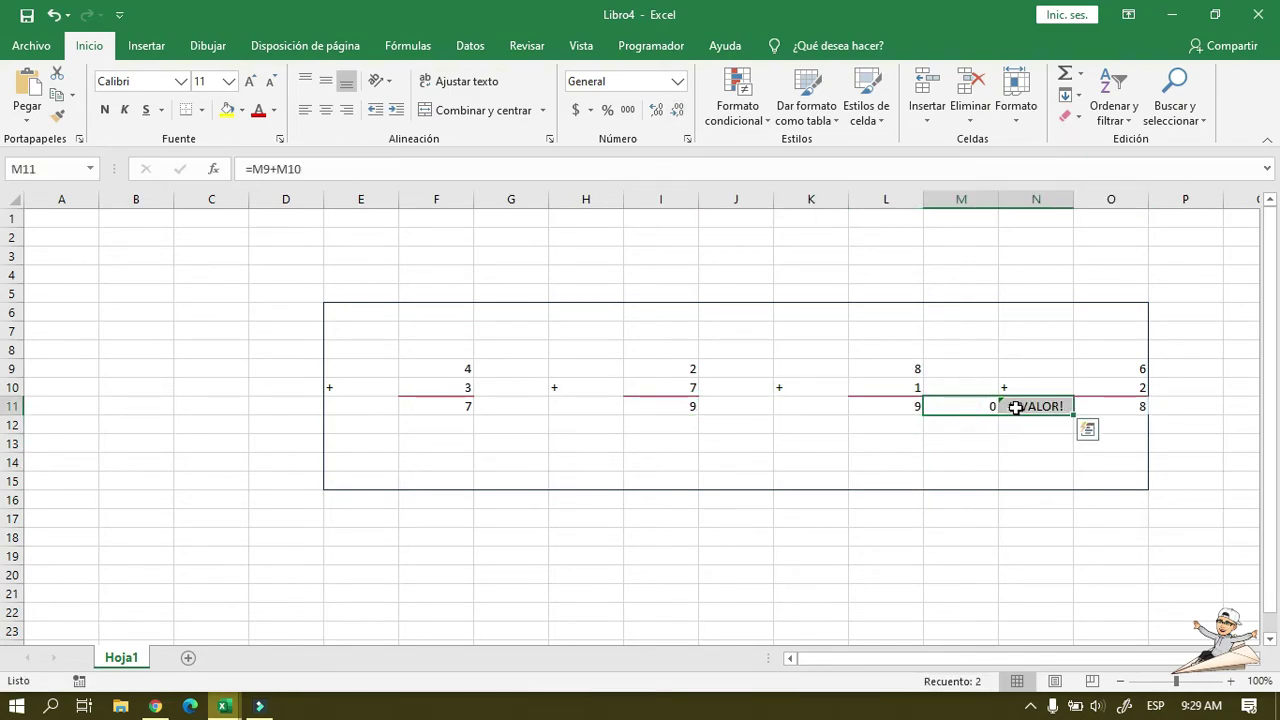
key("Delete")
left_click(854, 443)
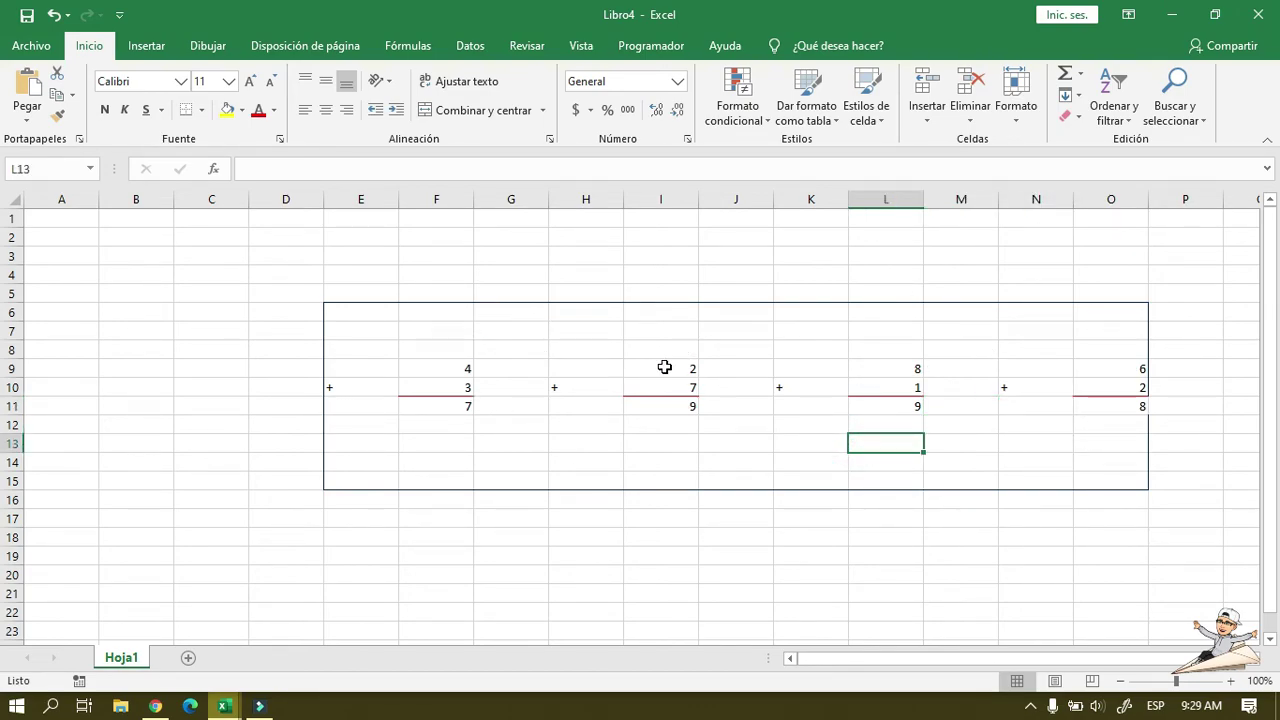
Center the first problem's 4, 3 and 7 in F9:F11, also centering F9 vertically.
left_click_drag(428, 370, 437, 408)
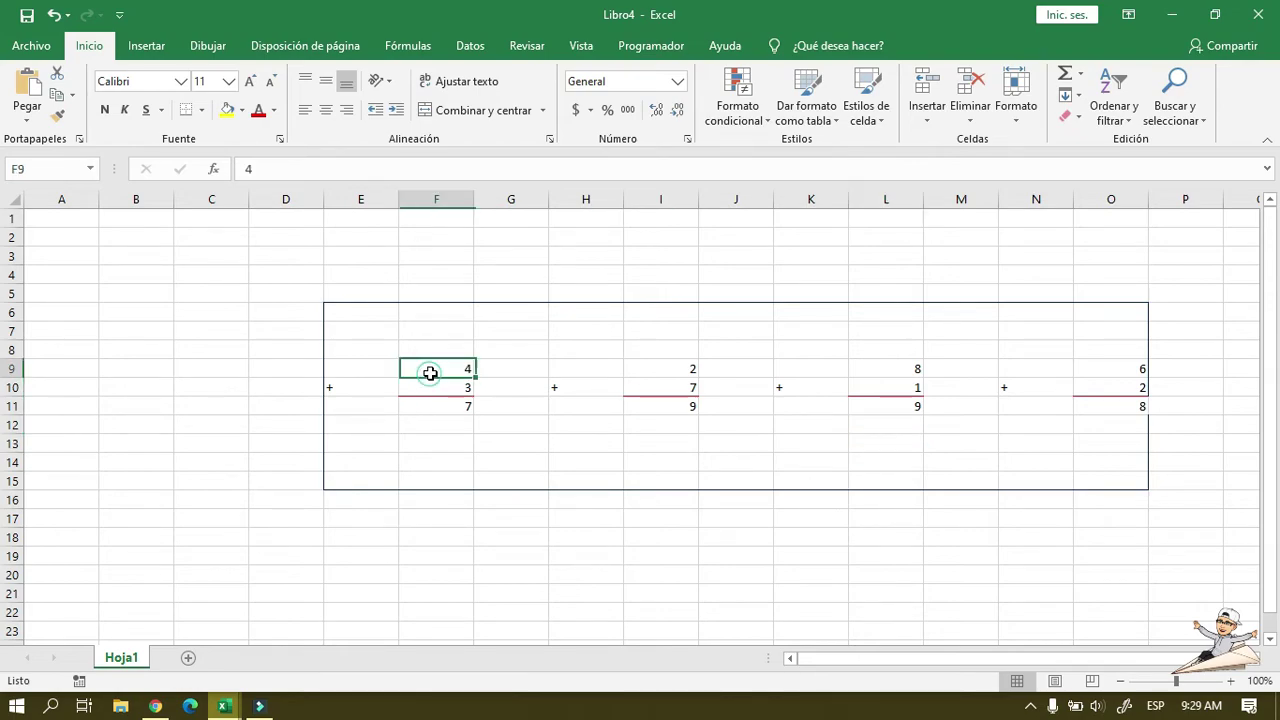
mouse_move(674, 367)
left_mouse_down()
mouse_move(677, 398)
mouse_move(695, 412)
left_mouse_up()
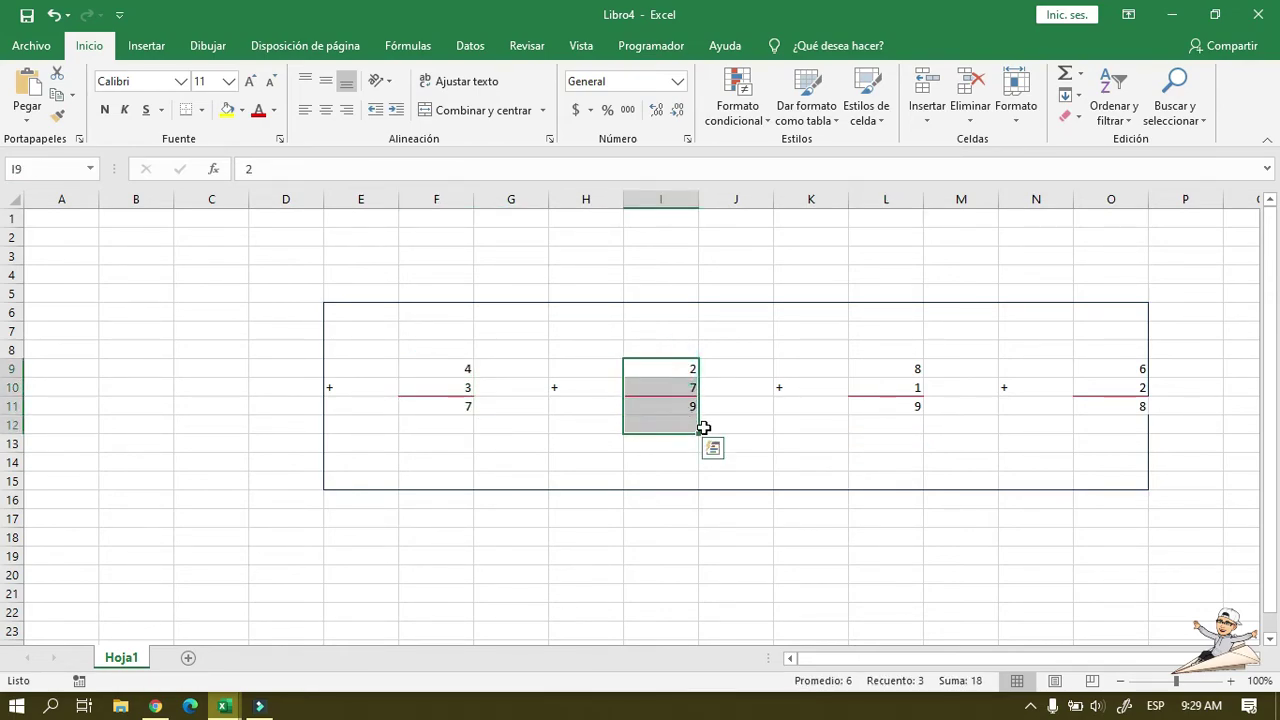
left_click_drag(680, 366, 680, 392)
left_click(825, 386)
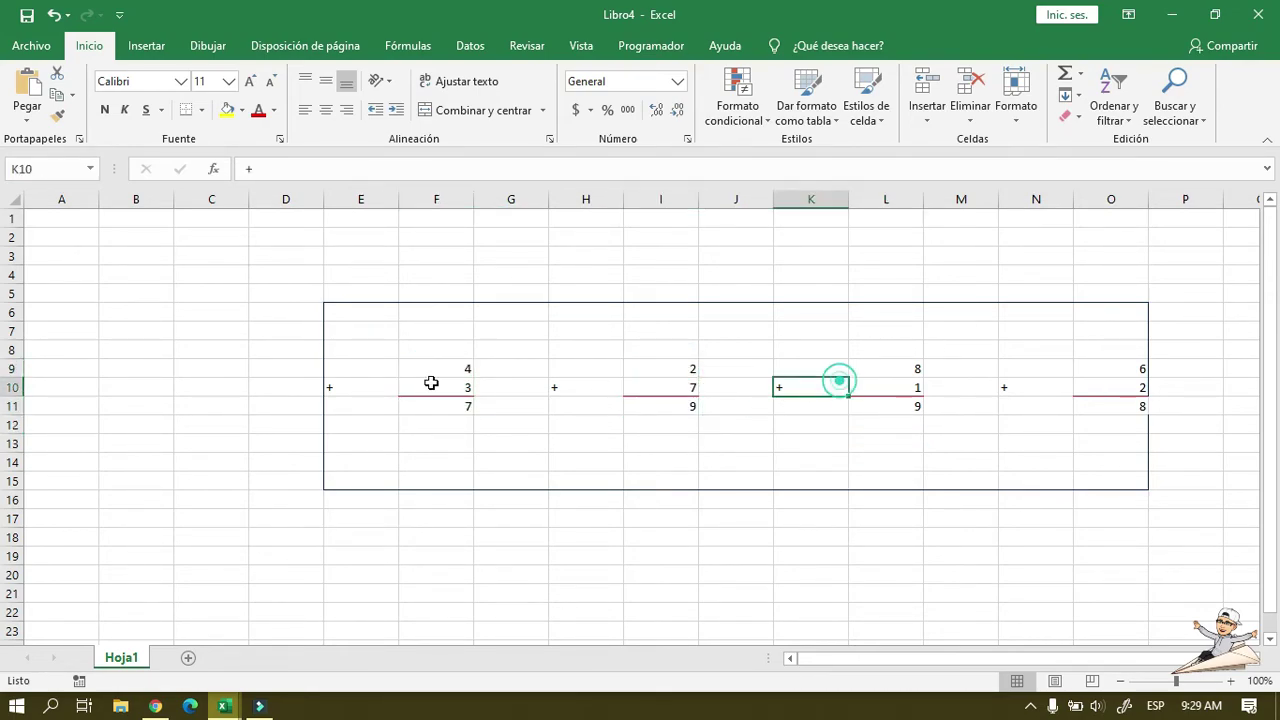
left_click(451, 370)
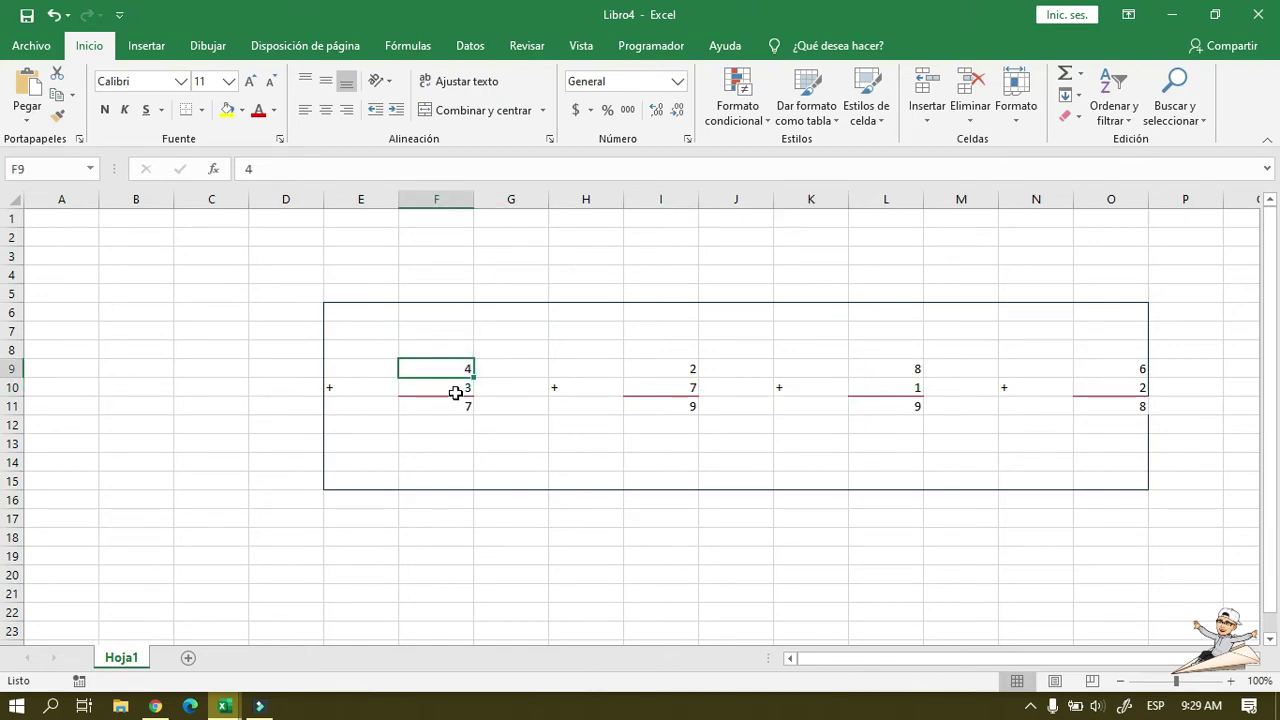
left_click(326, 81)
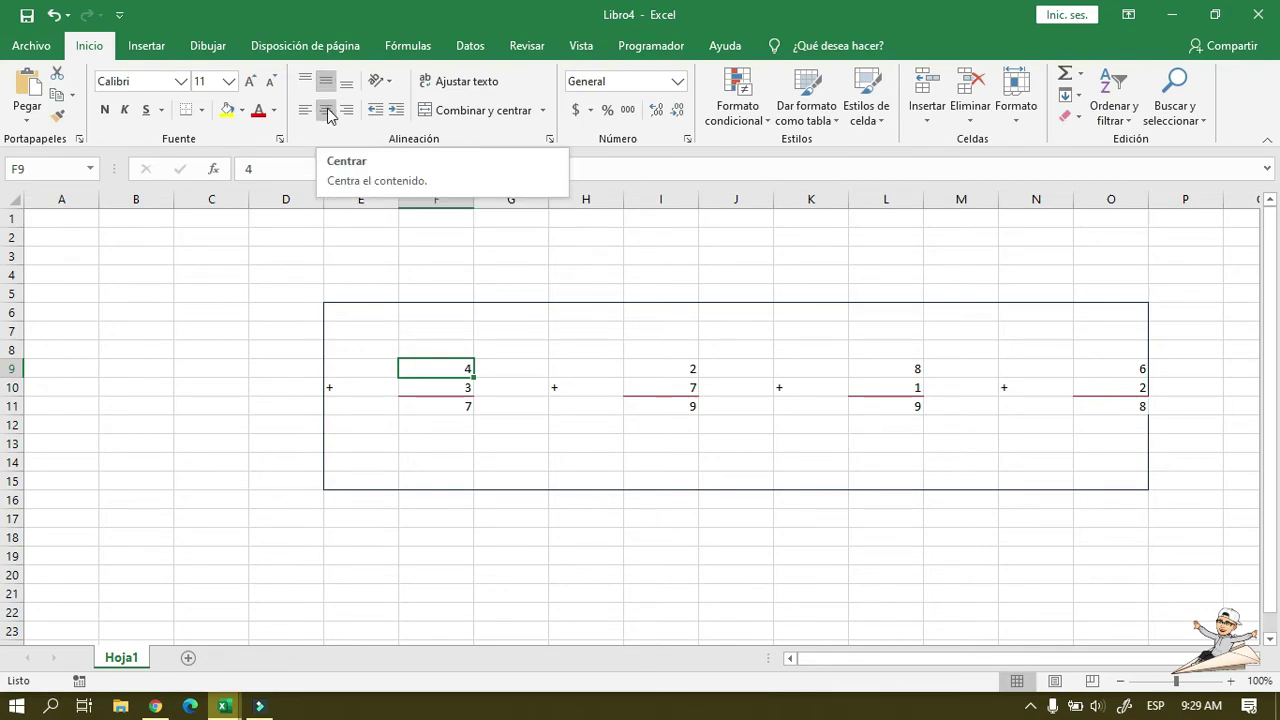
left_click(327, 110)
left_click(461, 386)
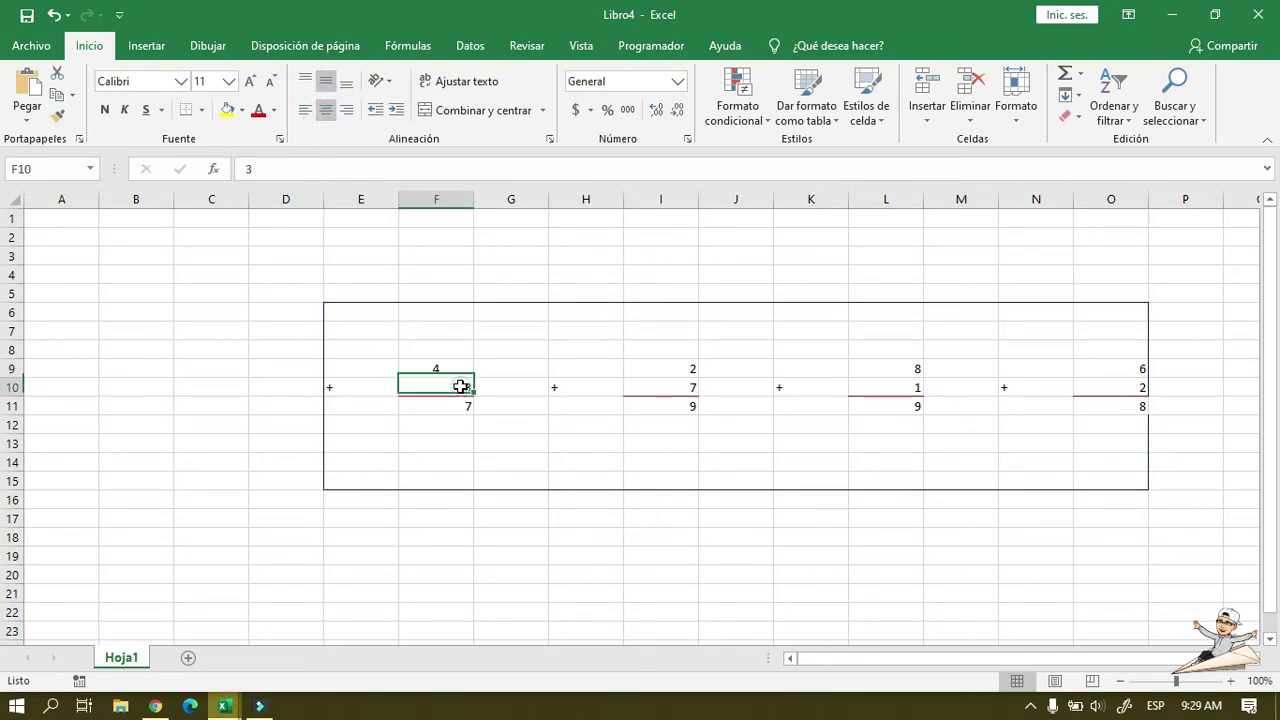
left_click(327, 110)
left_click(424, 403)
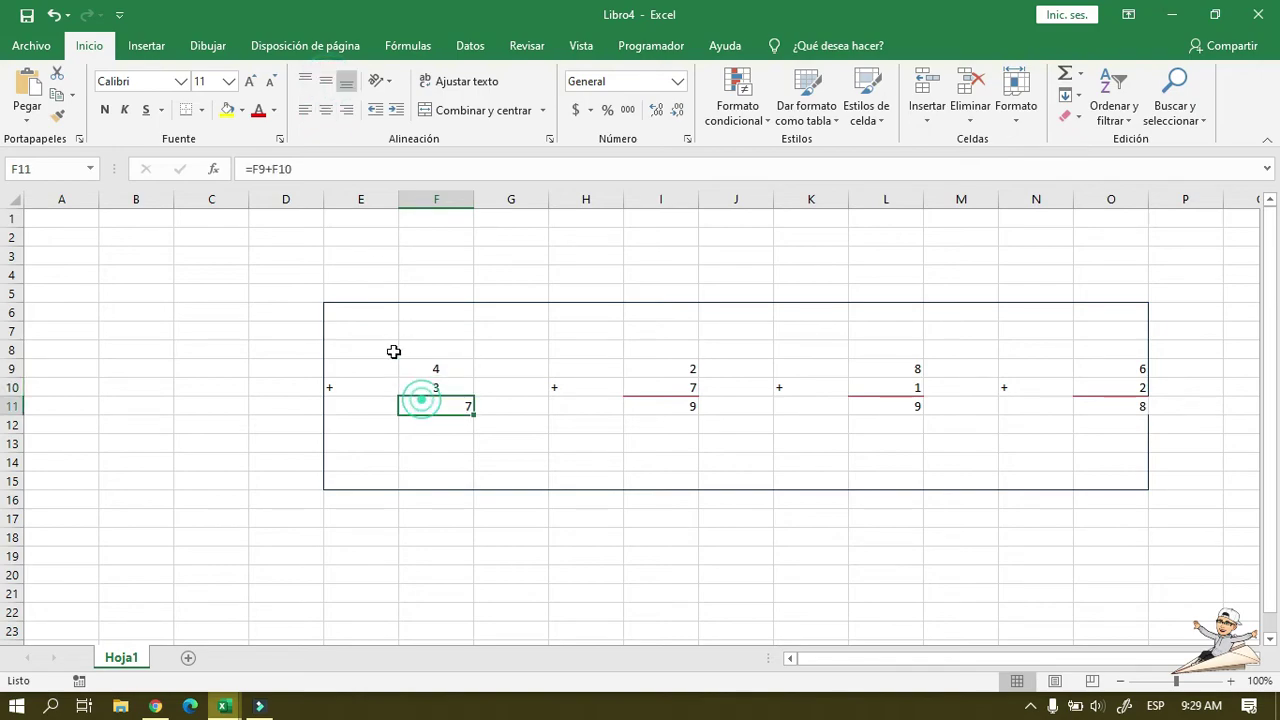
left_click(327, 110)
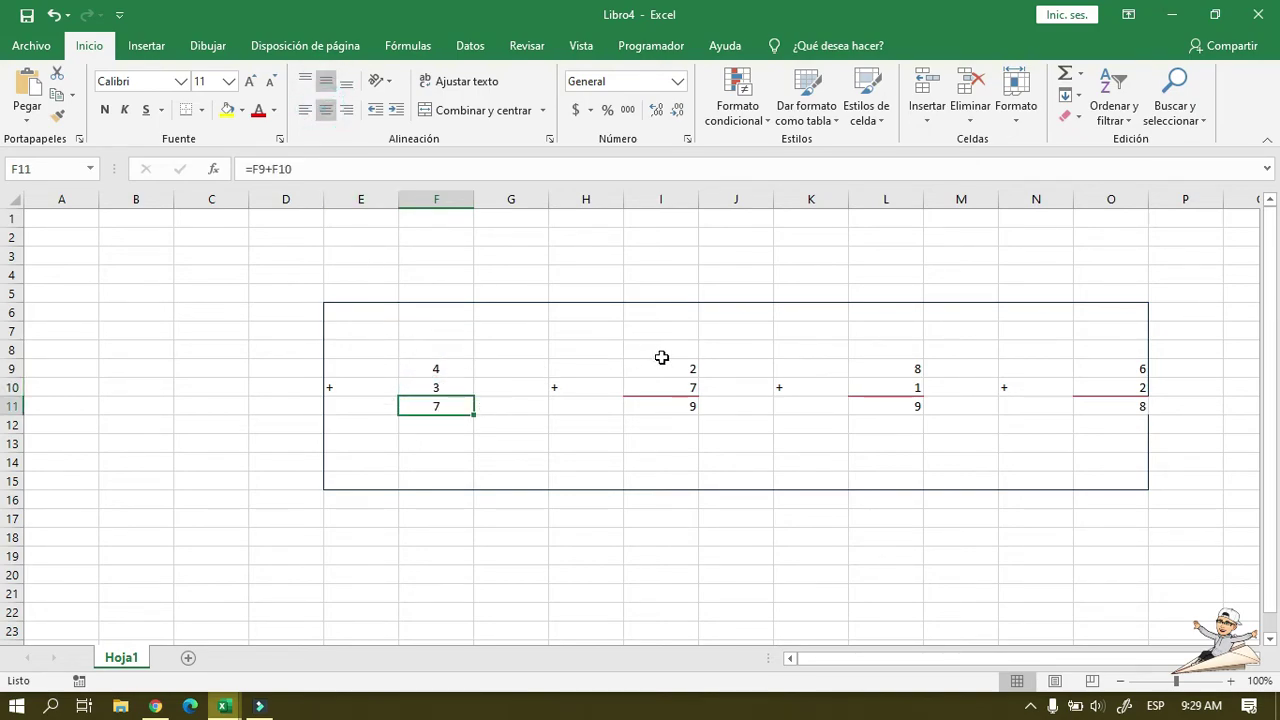
Center the numbers in I9:I11, L9:L11 and O9:O11 horizontally.
left_click_drag(661, 357, 660, 405)
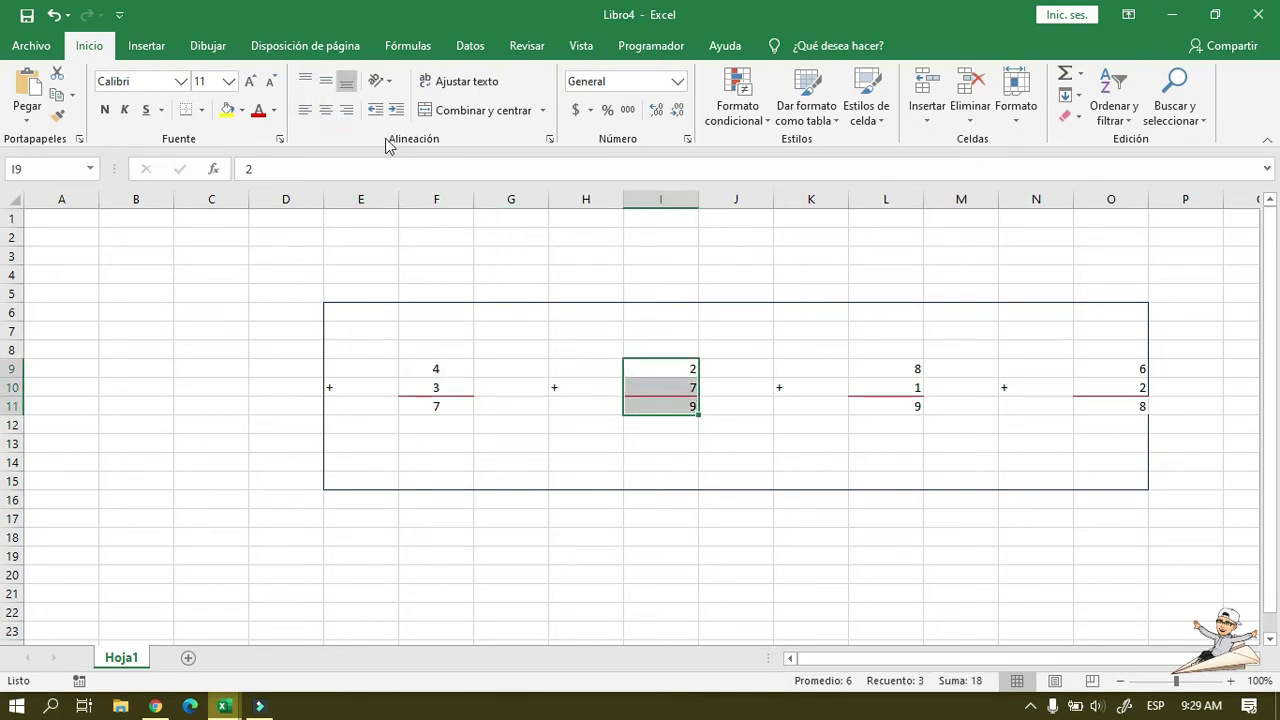
left_click(331, 110)
left_click(760, 477)
left_click_drag(911, 369, 913, 404)
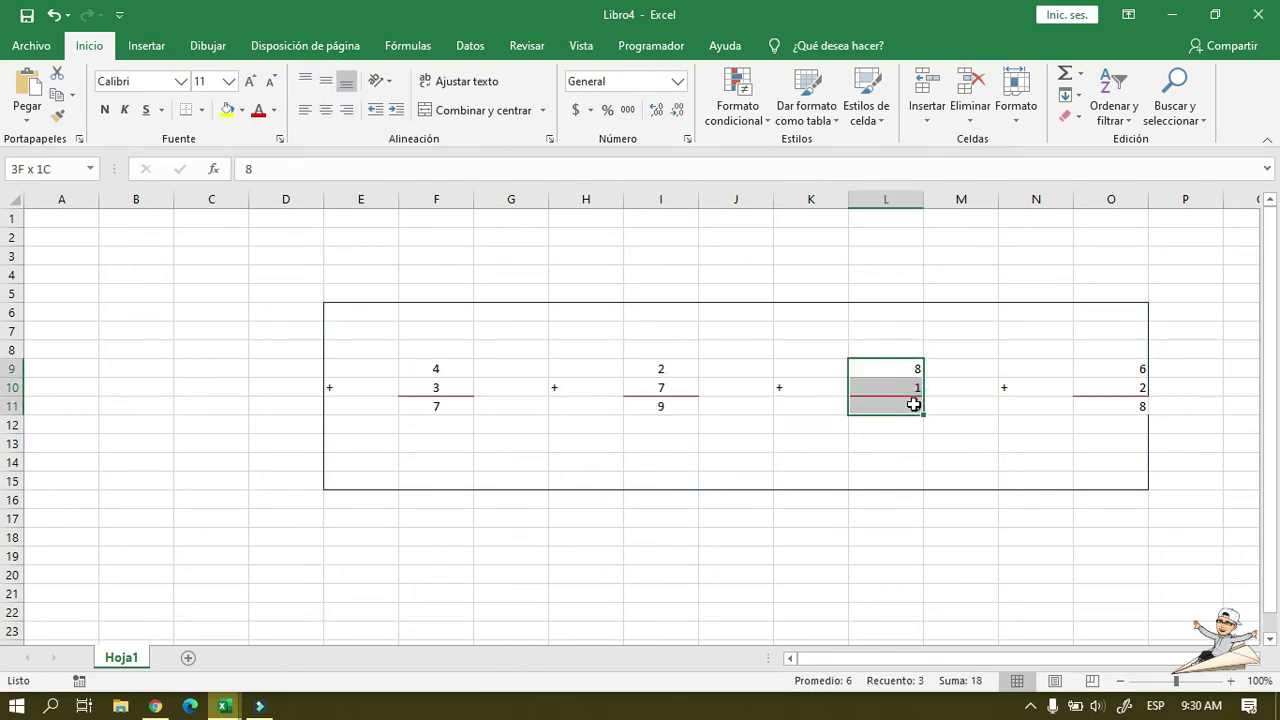
left_click(326, 110)
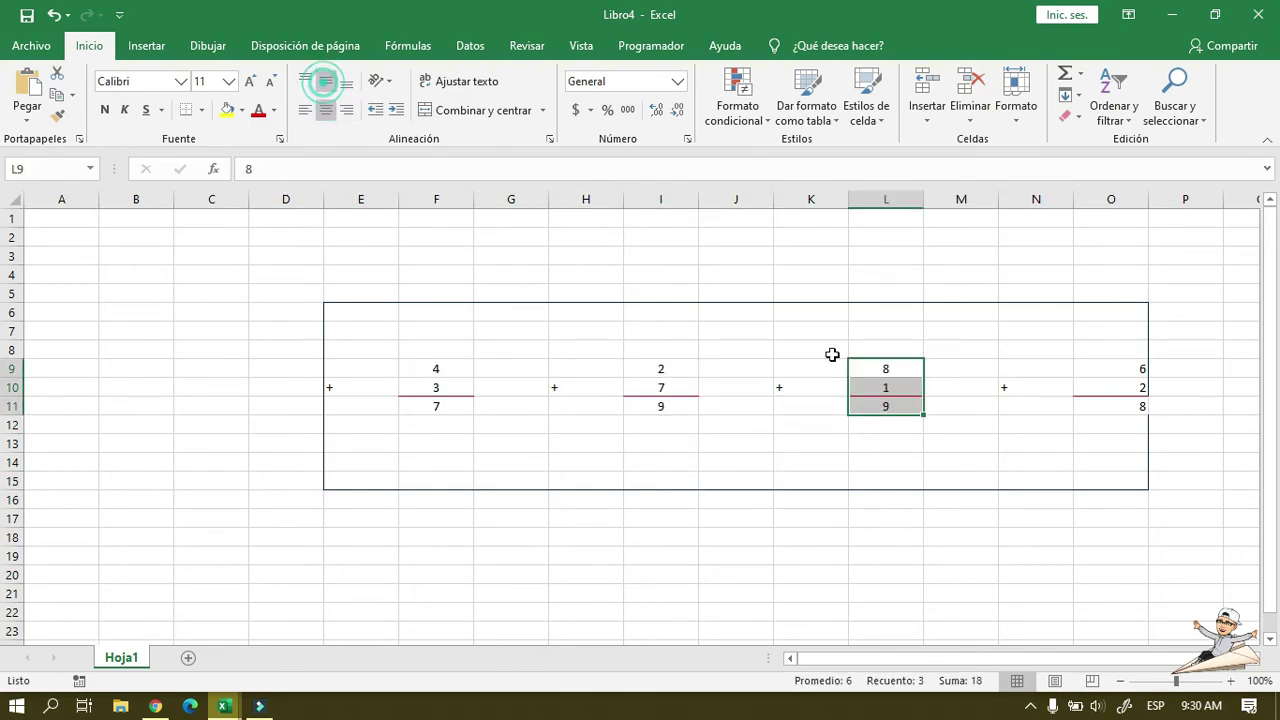
left_click(1040, 427)
left_click_drag(1087, 363, 1105, 407)
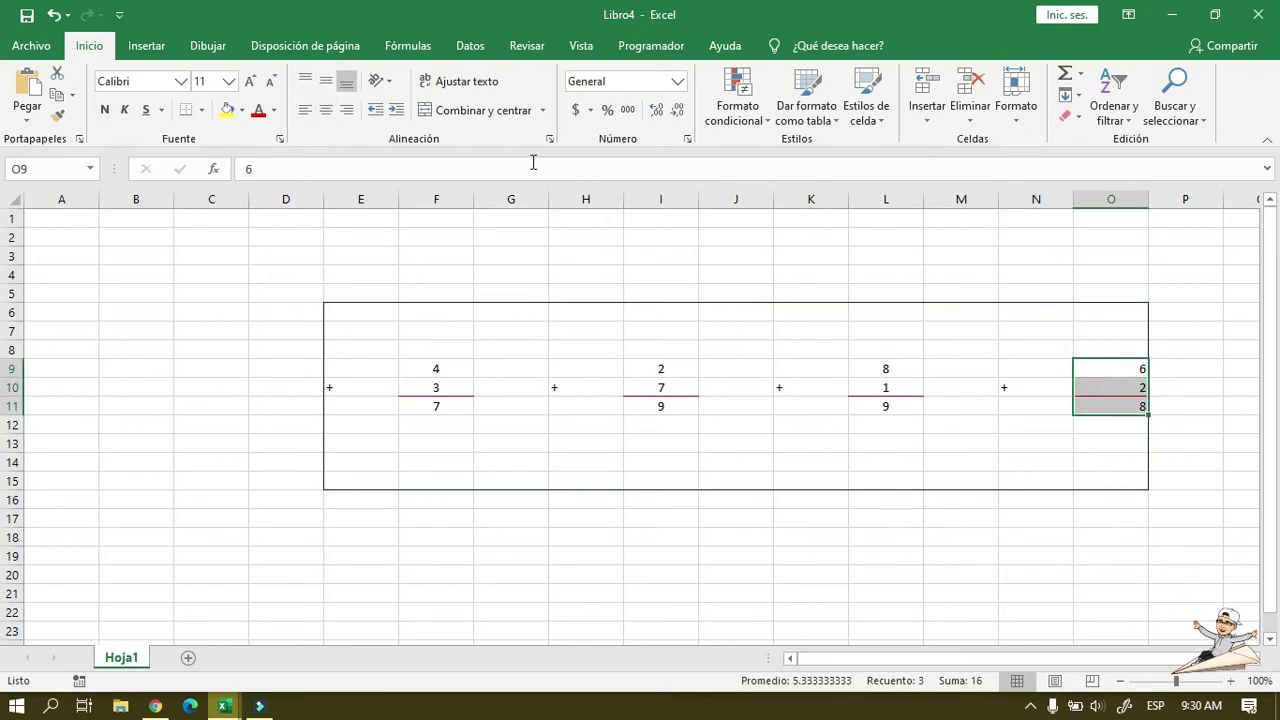
left_click(325, 110)
left_click(1060, 428)
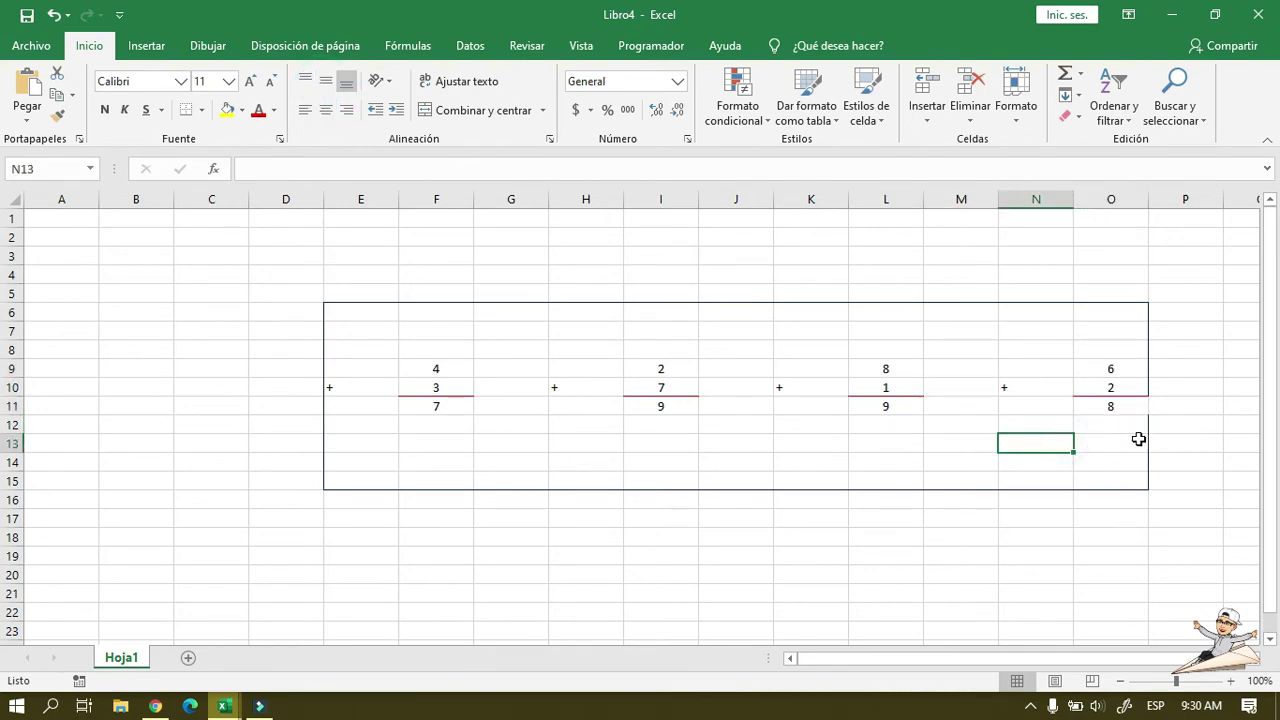
key("Down")
left_click(200, 110)
mouse_move(242, 542)
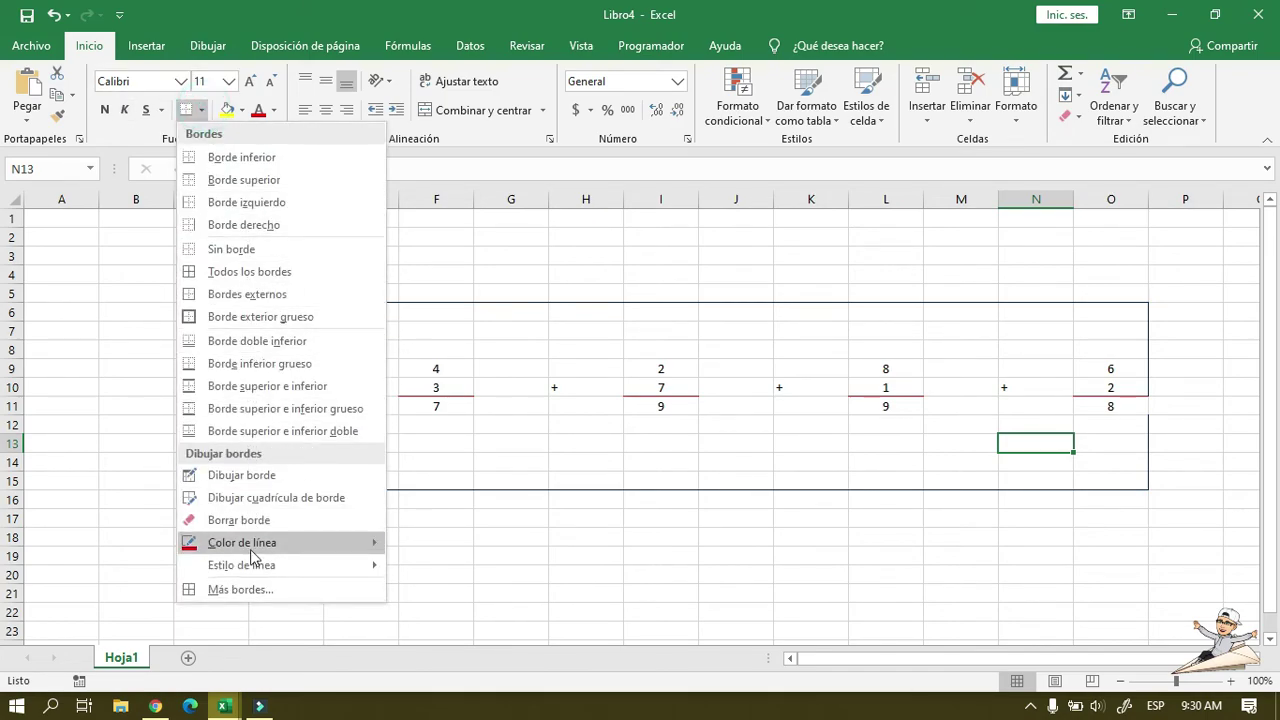
left_click(440, 654)
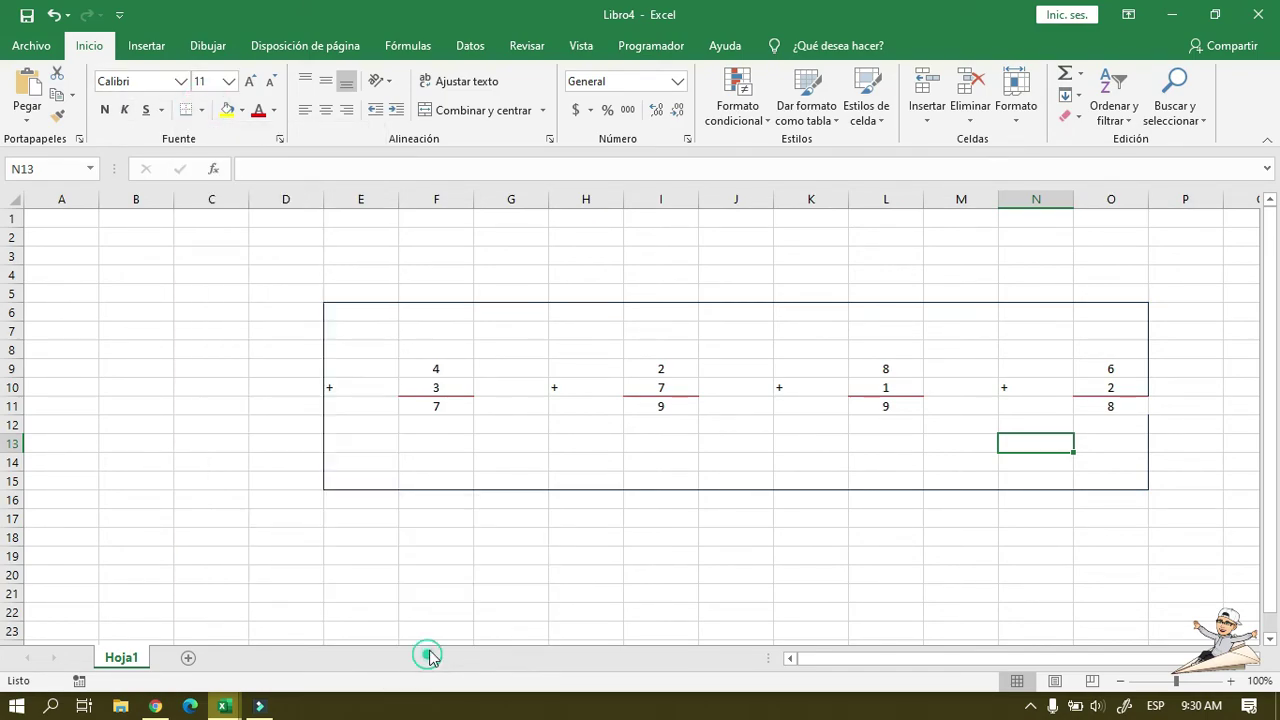
left_click_drag(432, 552, 545, 558)
left_click(627, 564)
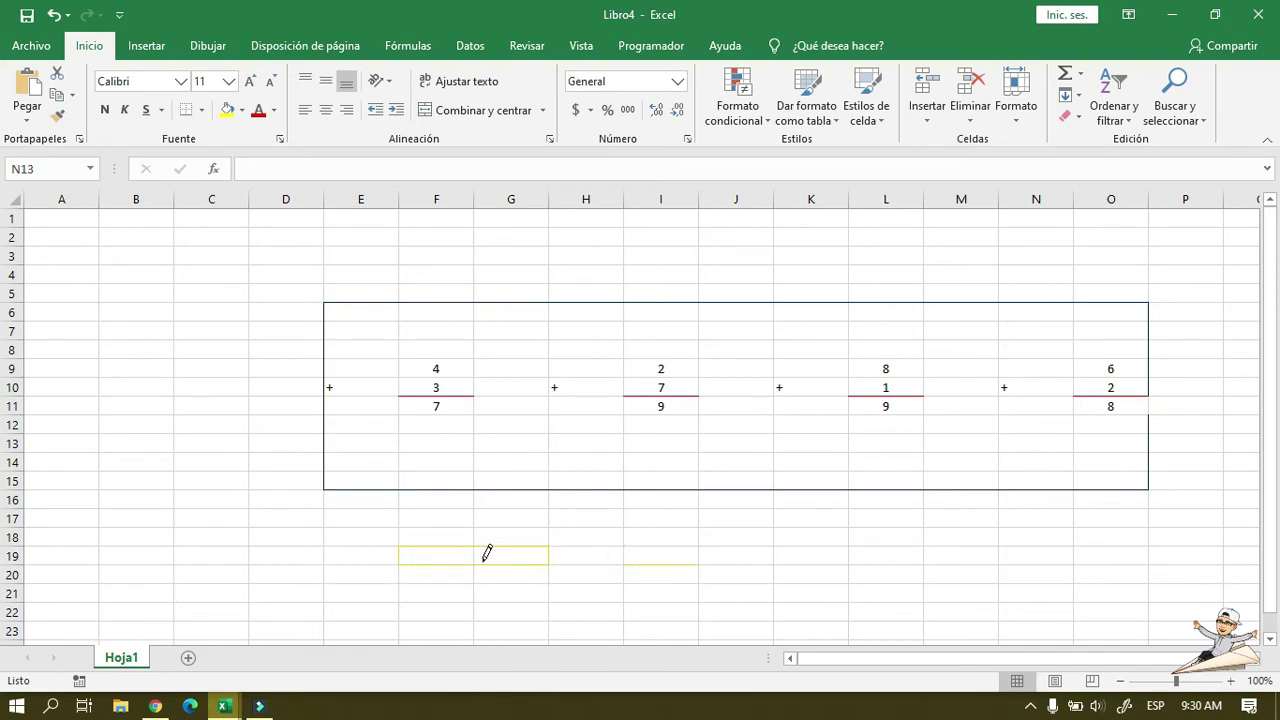
key("Escape")
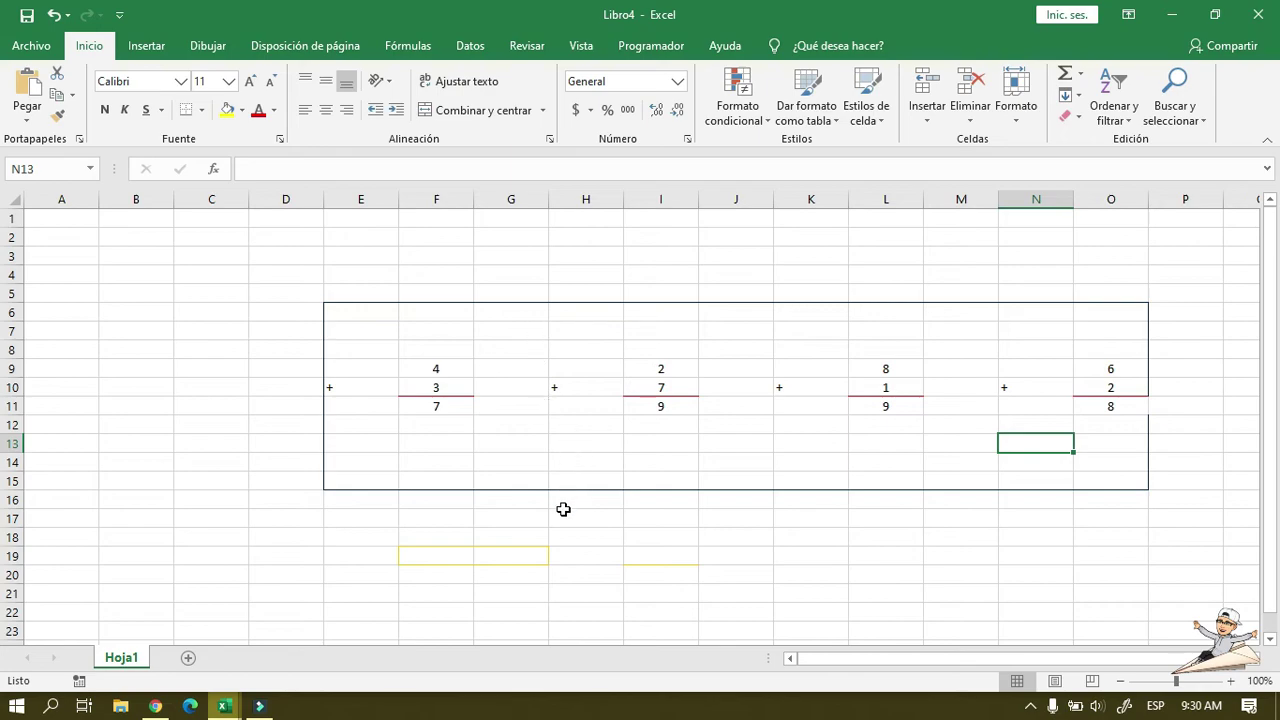
left_click_drag(385, 536, 748, 591)
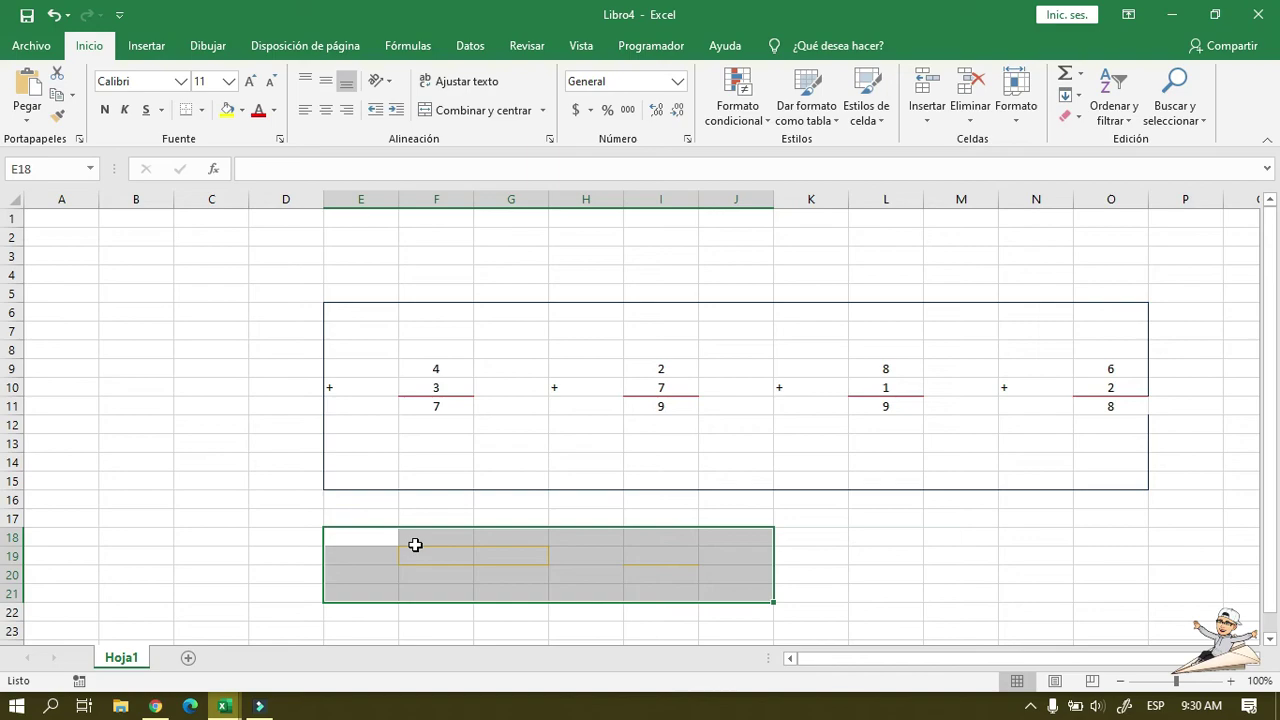
left_click_drag(352, 544, 723, 594)
left_click(203, 112)
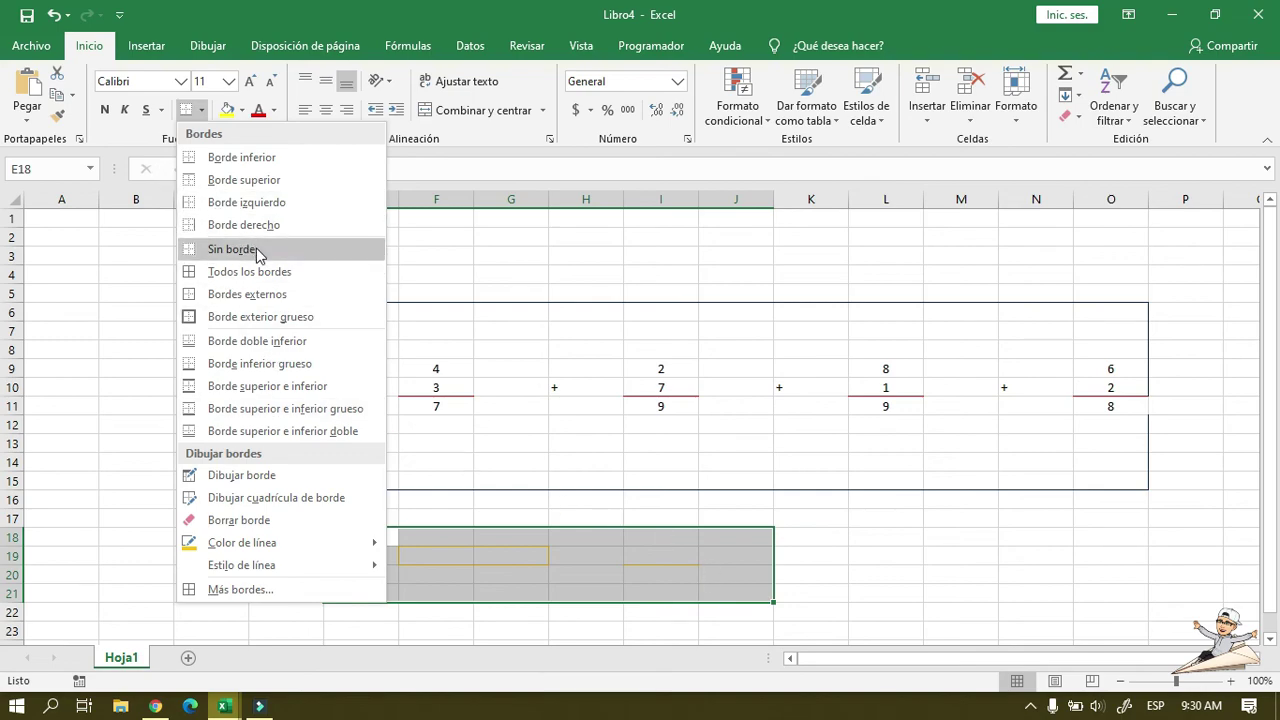
left_click(257, 250)
left_click(466, 537)
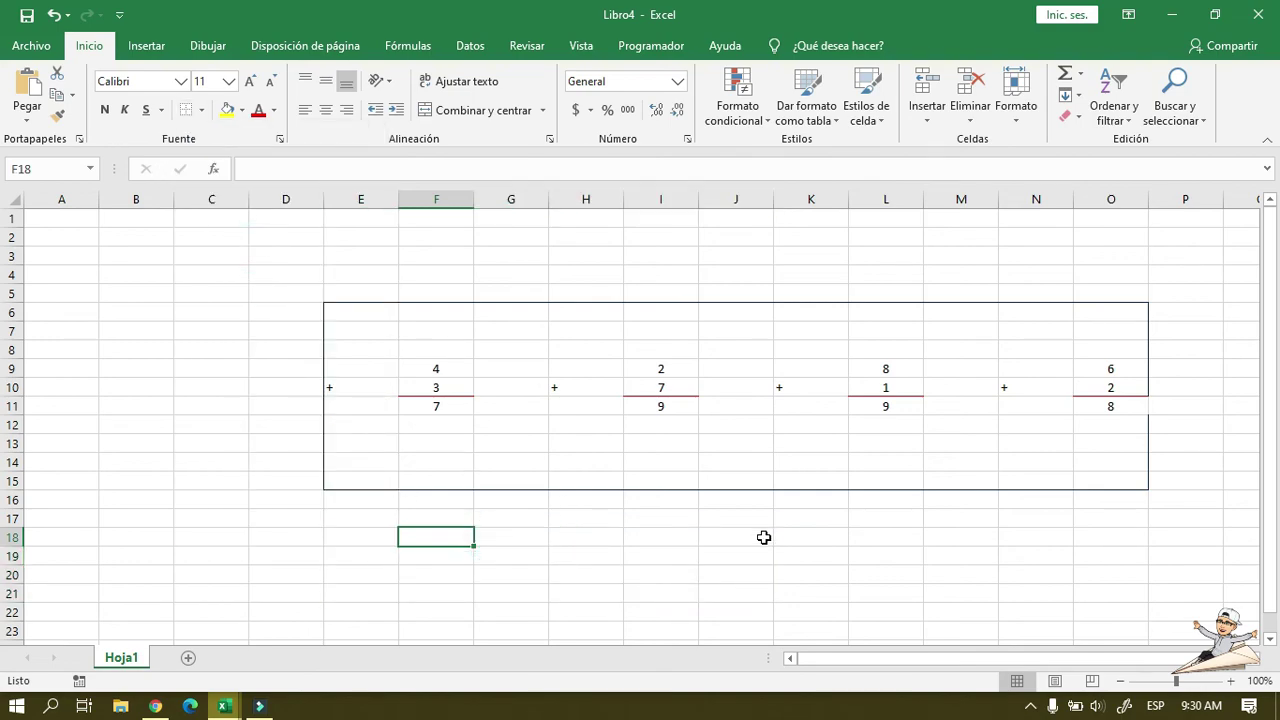
left_click(760, 544)
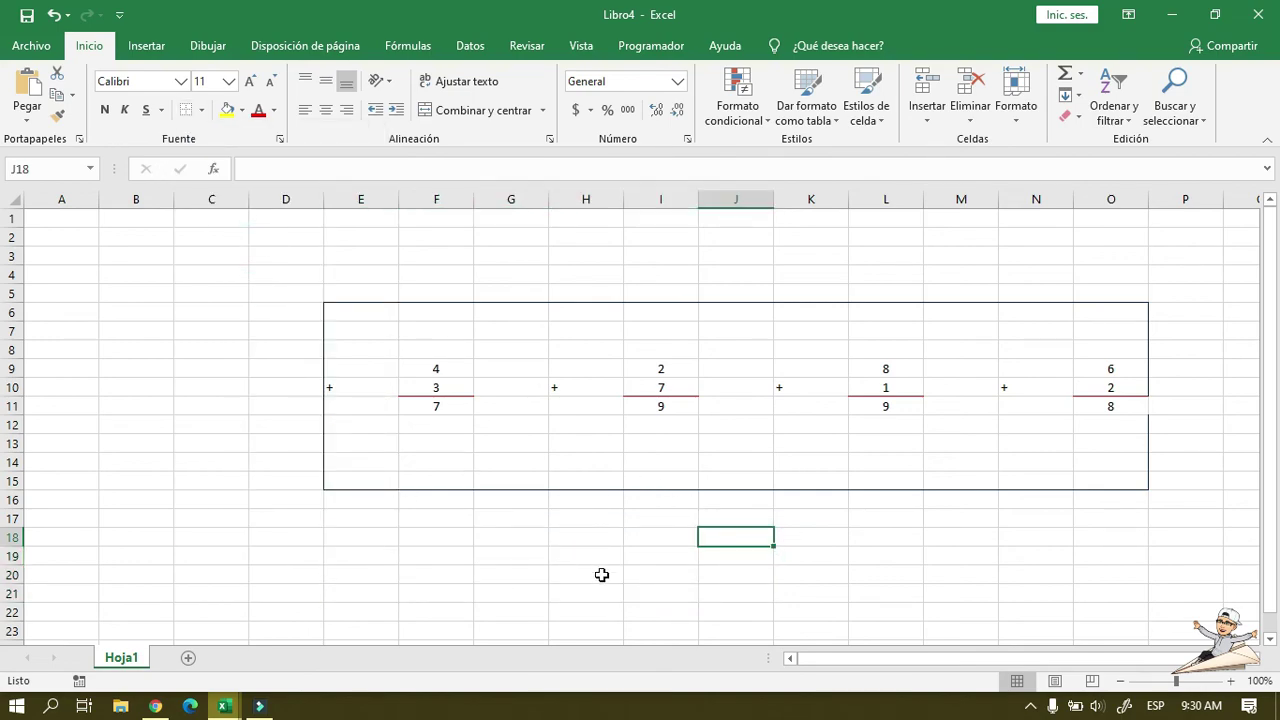